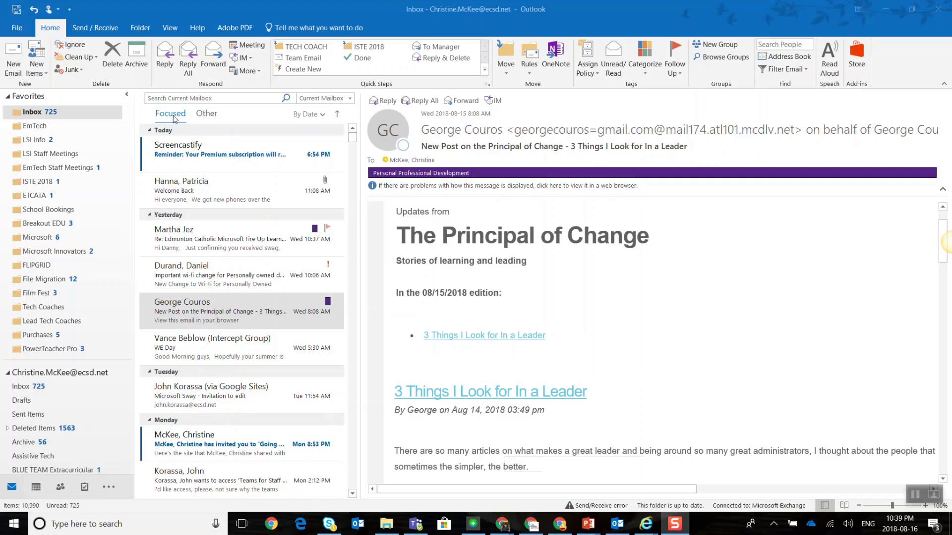
Look through the messages filed under Other in the inbox and return to the Focused messages.
{"action": "left_click", "coordinate": [204, 115]}
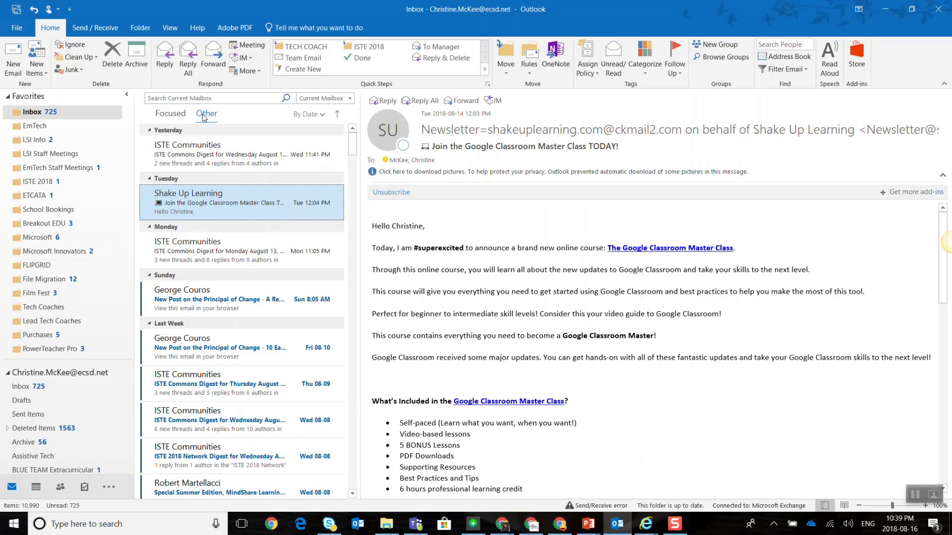
{"action": "scroll", "coordinate": [198, 223], "scroll_direction": "down", "scroll_amount": 1}
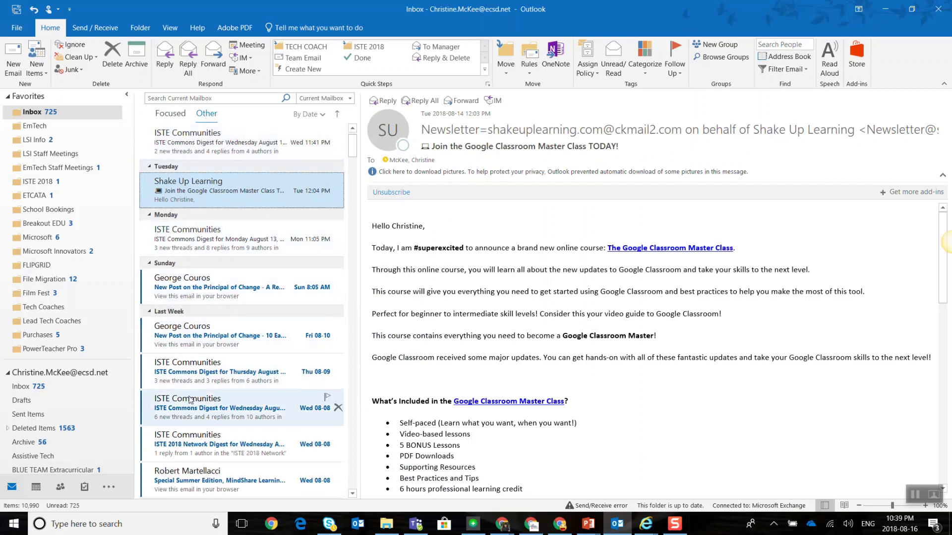
{"action": "left_click", "coordinate": [172, 114]}
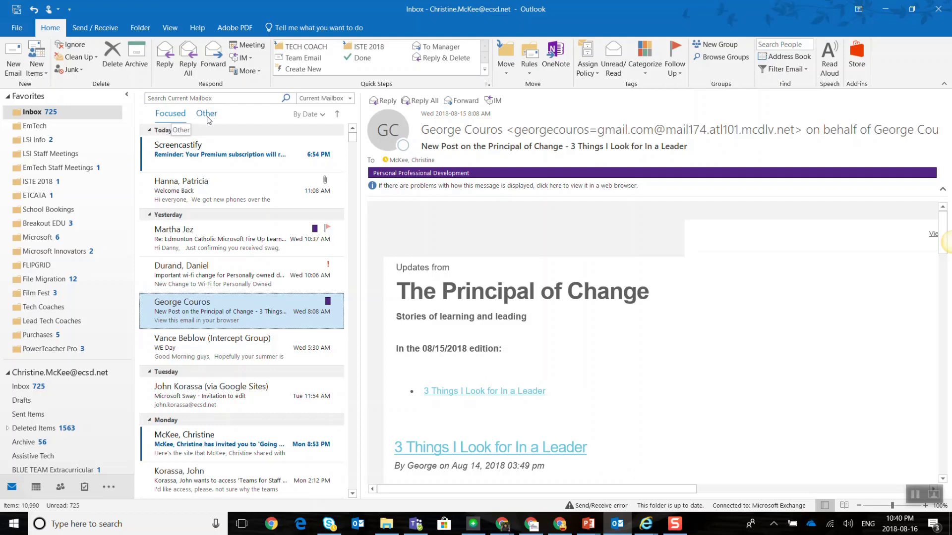
Set all future messages from Shake Up Learning to always move from Other to Focused, and show the Focused messages.
{"action": "left_click", "coordinate": [208, 117]}
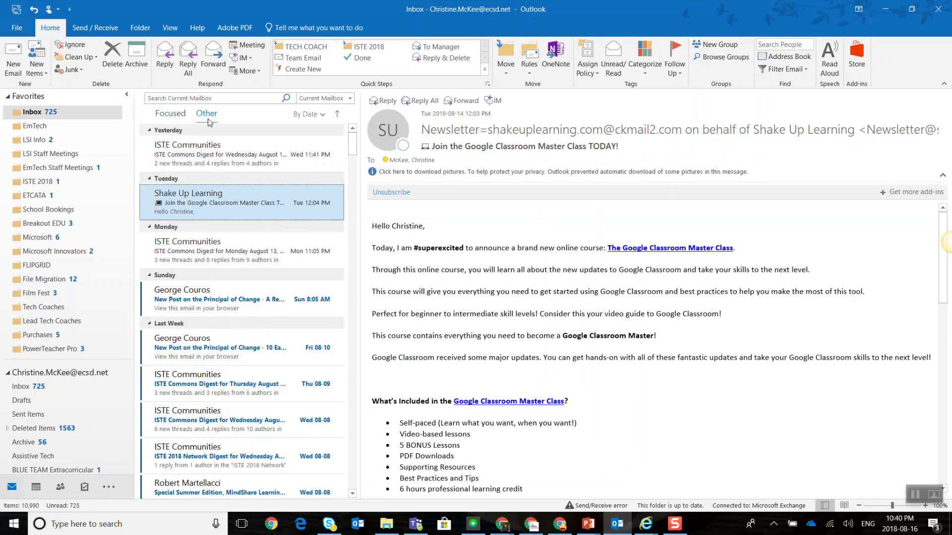
{"action": "right_click", "coordinate": [242, 204]}
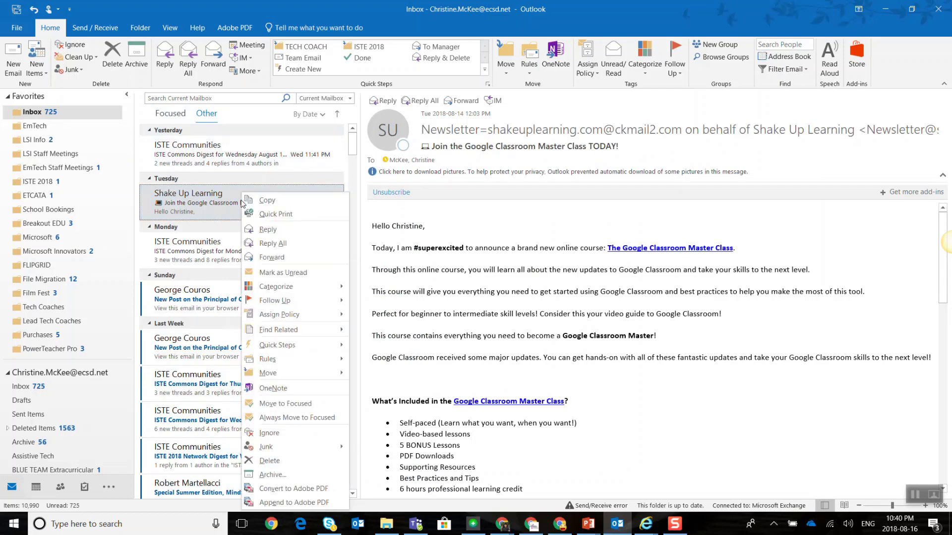
{"action": "left_click", "coordinate": [320, 417]}
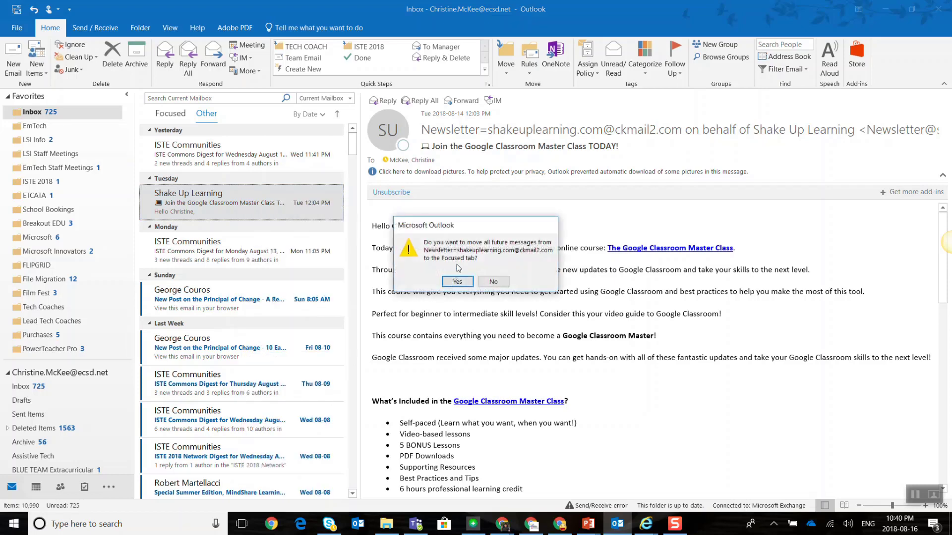
{"action": "left_click", "coordinate": [457, 281]}
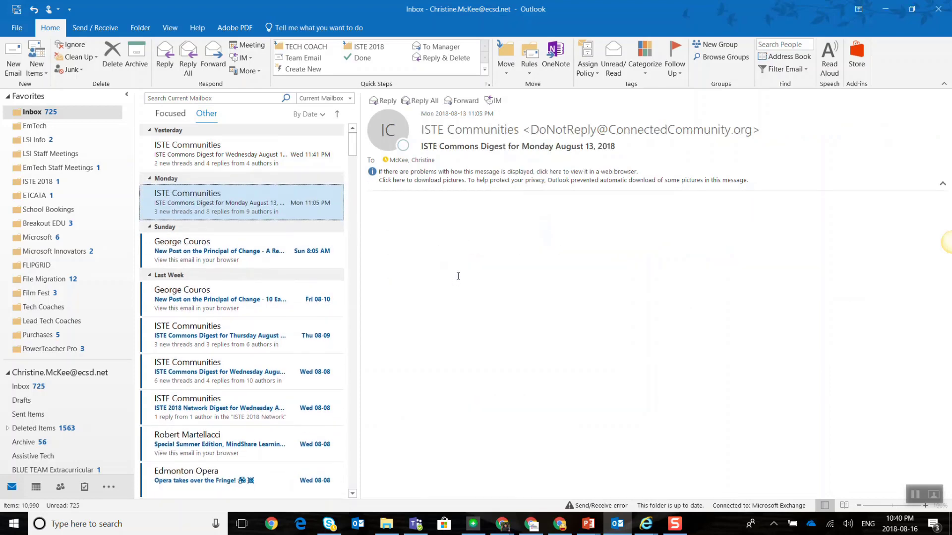
{"action": "left_click", "coordinate": [180, 118]}
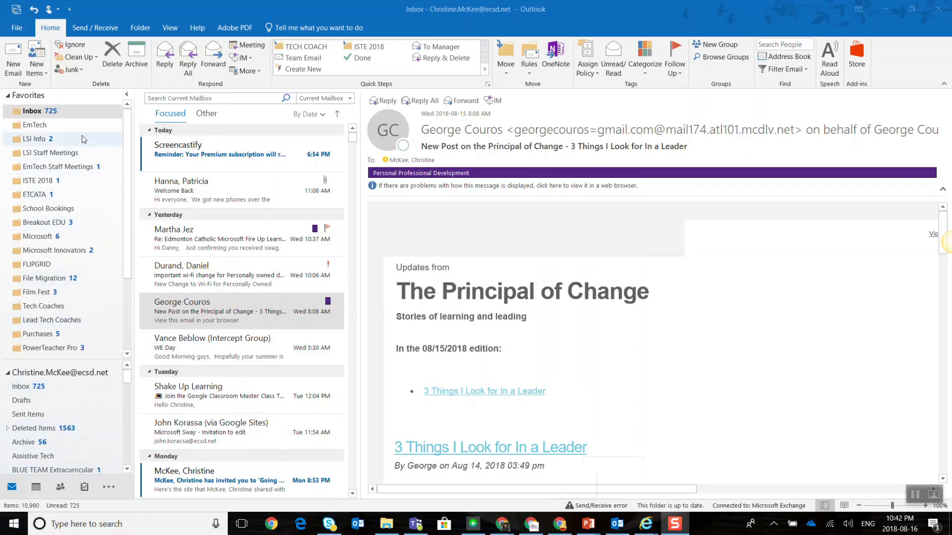
Collapse the Favorites list and create a new mail folder named "Demo 1" directly under the mailbox account.
{"action": "left_click", "coordinate": [8, 98]}
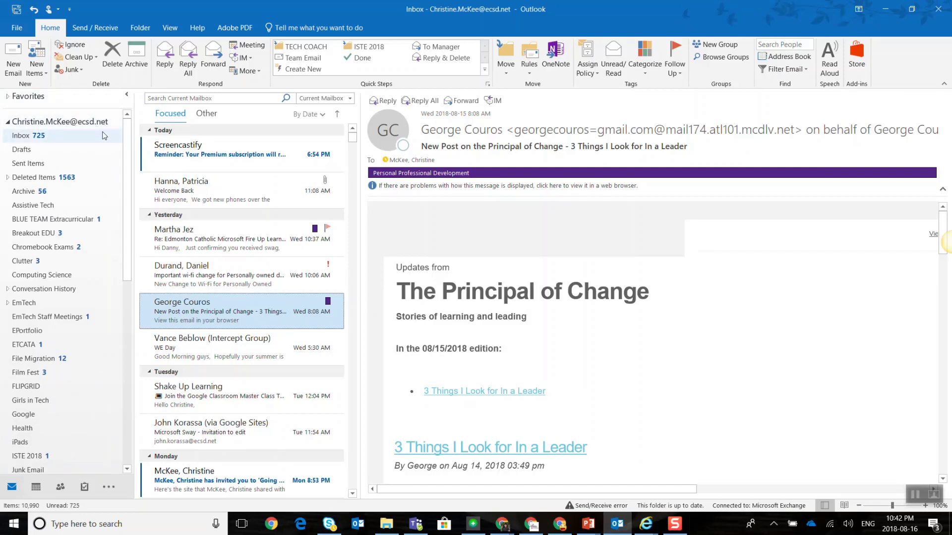
{"action": "right_click", "coordinate": [96, 127]}
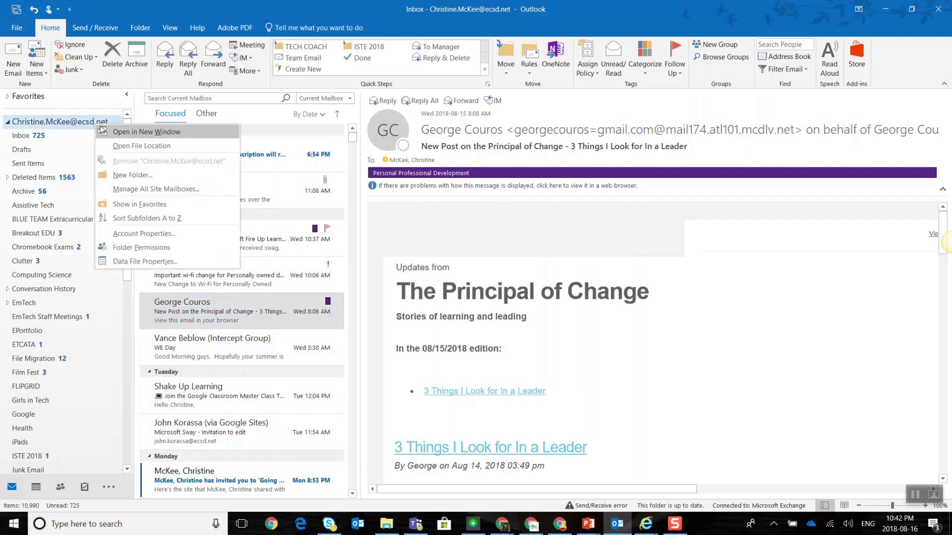
{"action": "left_click", "coordinate": [114, 176]}
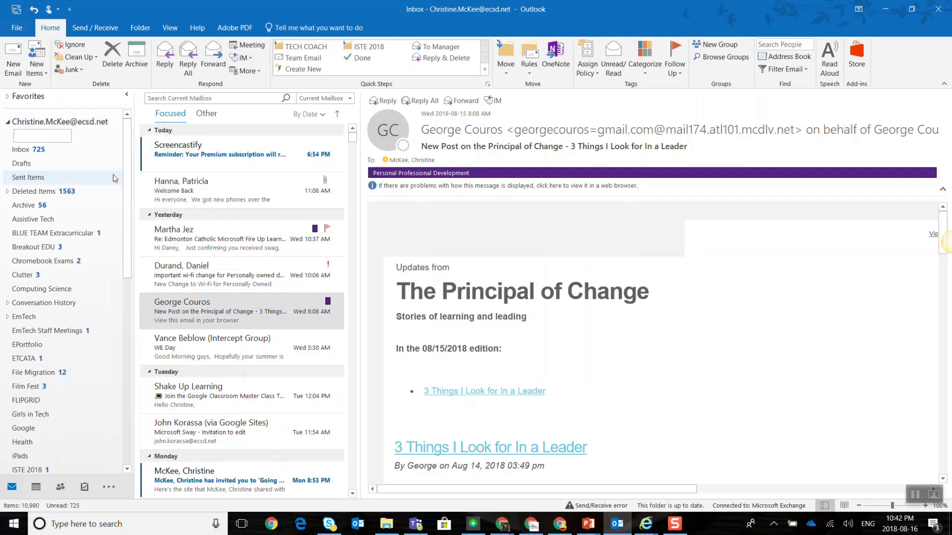
{"action": "type", "text": "Demo 1"}
{"action": "key", "text": "Return"}
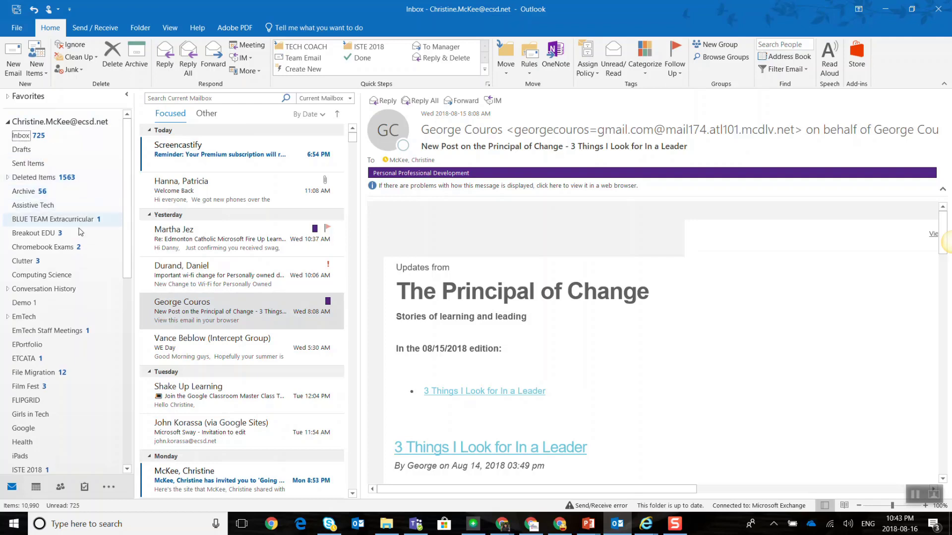
Add the Demo 1 folder to Favorites and check its entry in the expanded Favorites list.
{"action": "left_click", "coordinate": [28, 307]}
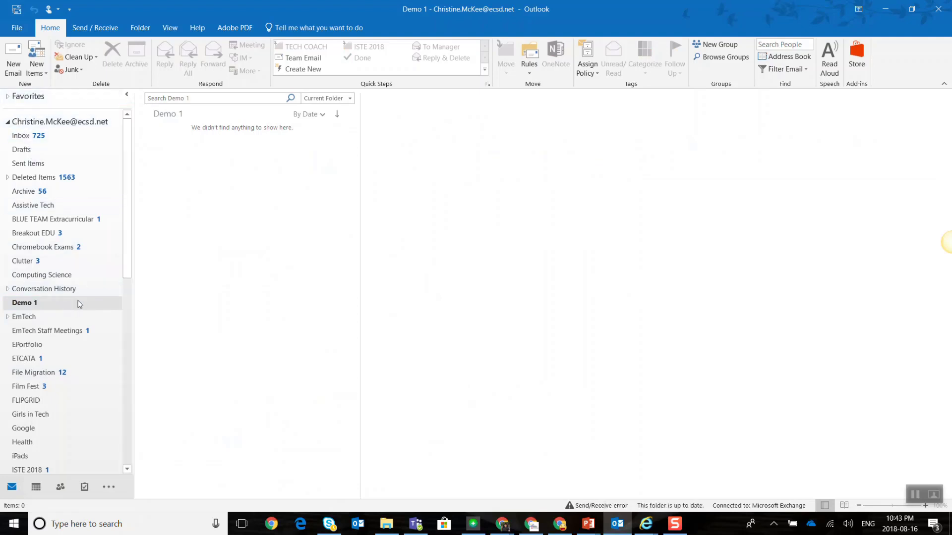
{"action": "right_click", "coordinate": [49, 310]}
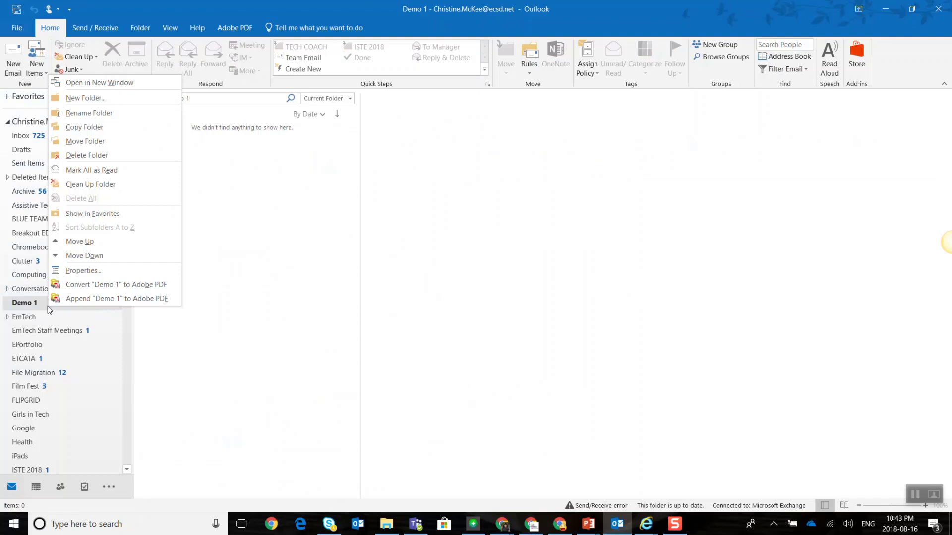
{"action": "right_click", "coordinate": [46, 304]}
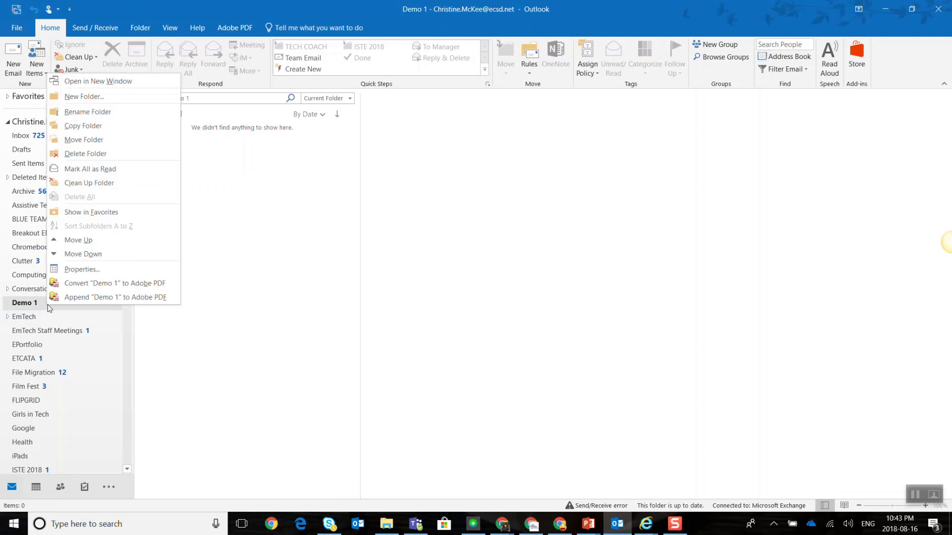
{"action": "left_click", "coordinate": [101, 212]}
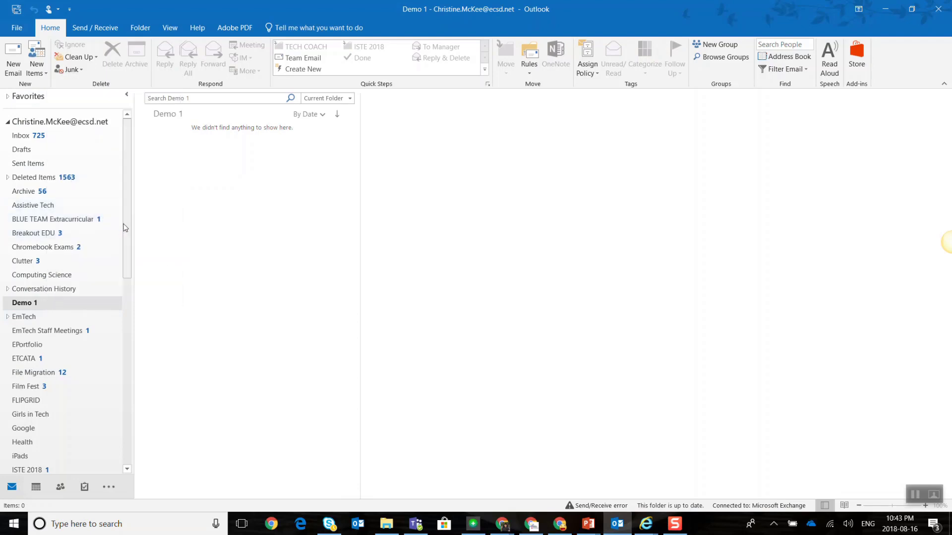
{"action": "left_click", "coordinate": [10, 97]}
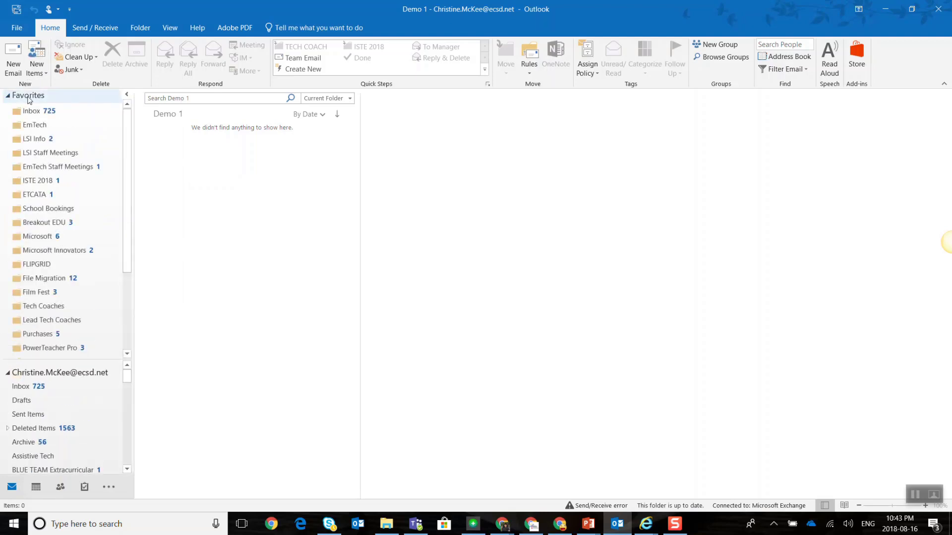
{"action": "scroll", "coordinate": [40, 144], "scroll_direction": "down", "scroll_amount": 3}
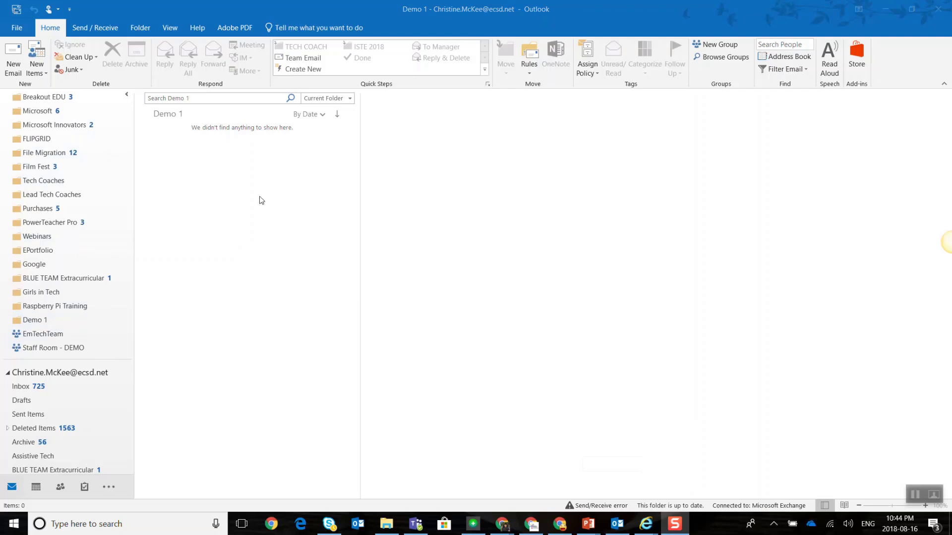
{"action": "scroll", "coordinate": [114, 203], "scroll_direction": "up", "scroll_amount": 3}
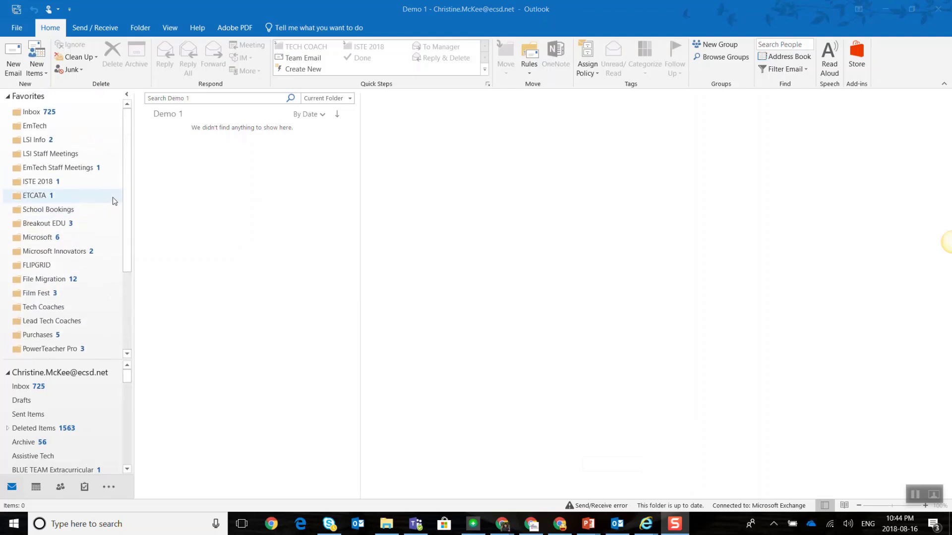
Move the "WE Day" email from the inbox to the Microsoft folder and open that folder to check it.
{"action": "left_click", "coordinate": [32, 112]}
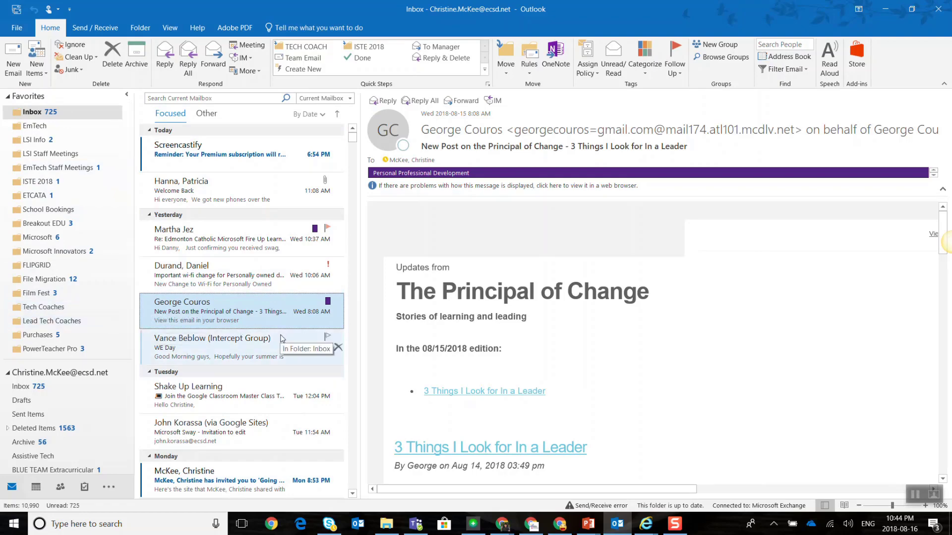
{"action": "left_click", "coordinate": [225, 342]}
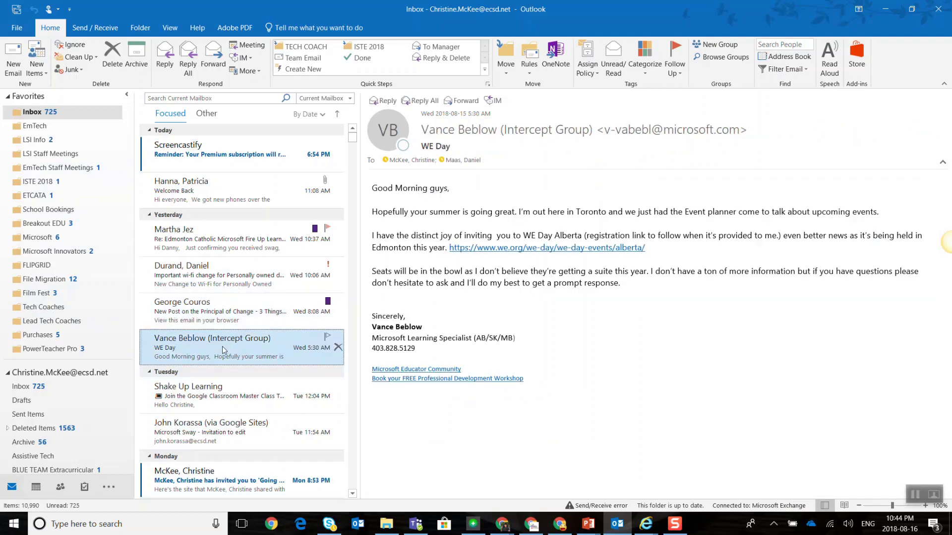
{"action": "left_click_drag", "start_coordinate": [225, 350], "coordinate": [196, 349]}
{"action": "left_click", "coordinate": [510, 62]}
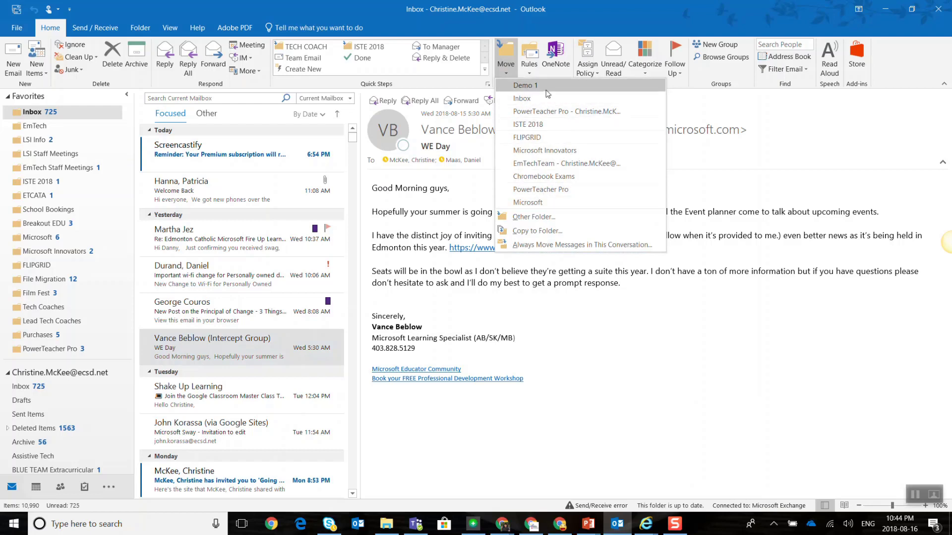
{"action": "left_click", "coordinate": [541, 222]}
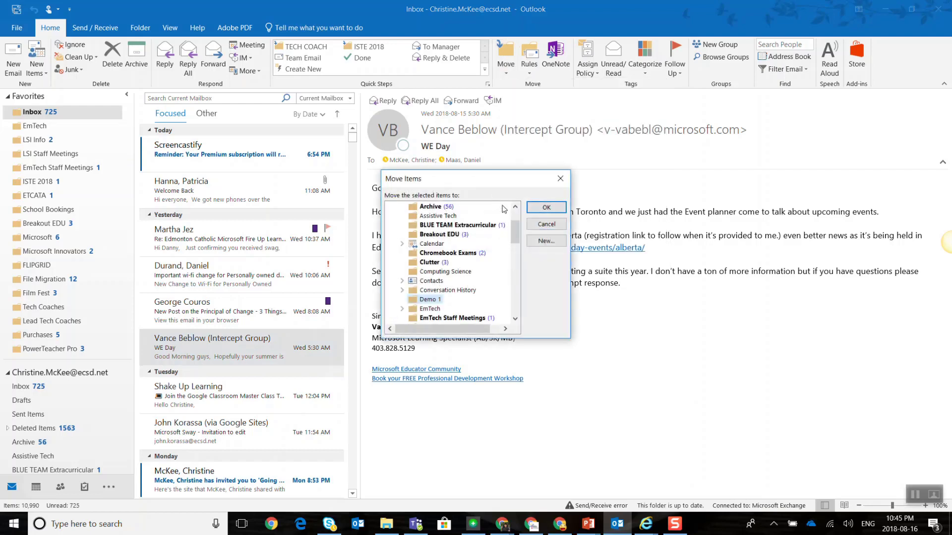
{"action": "left_click_drag", "start_coordinate": [516, 227], "coordinate": [515, 275]}
{"action": "scroll", "coordinate": [517, 247], "scroll_direction": "up", "scroll_amount": 1}
{"action": "left_click", "coordinate": [433, 291]}
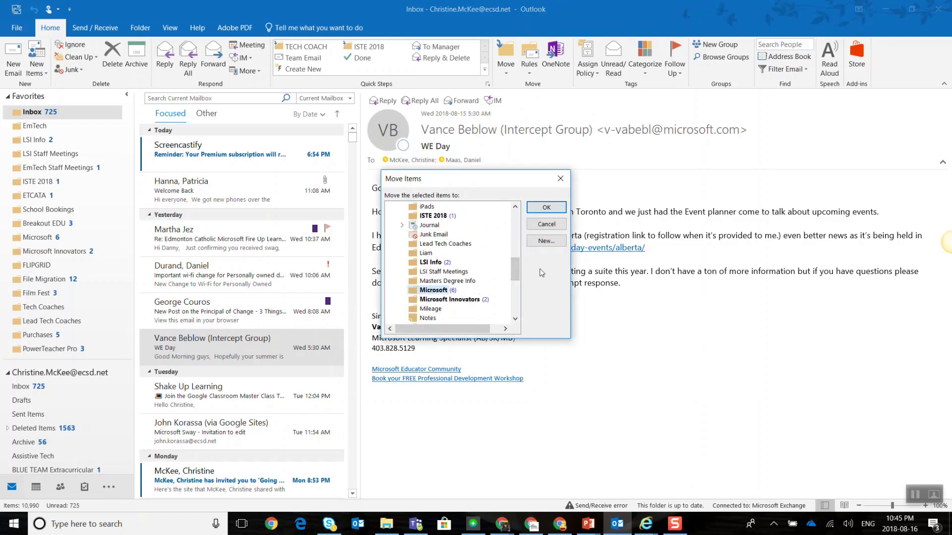
{"action": "left_click", "coordinate": [546, 208]}
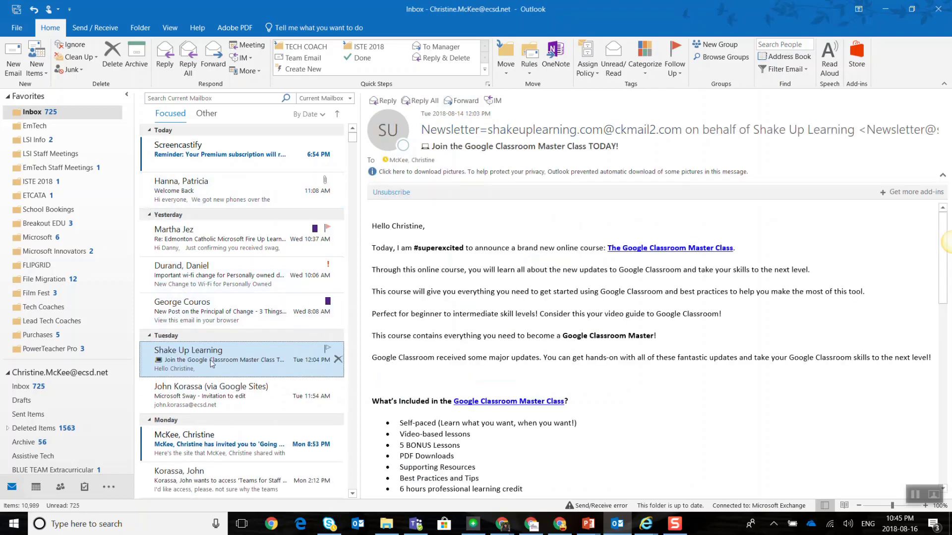
{"action": "left_click", "coordinate": [41, 238]}
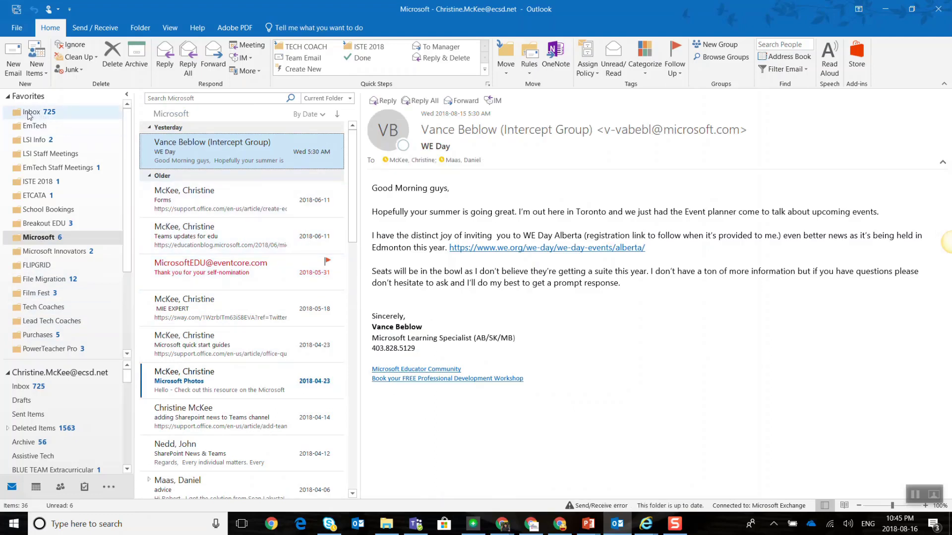
Assign the Personal Professional Development category to the Shake Up Learning email in the inbox.
{"action": "left_click", "coordinate": [29, 112]}
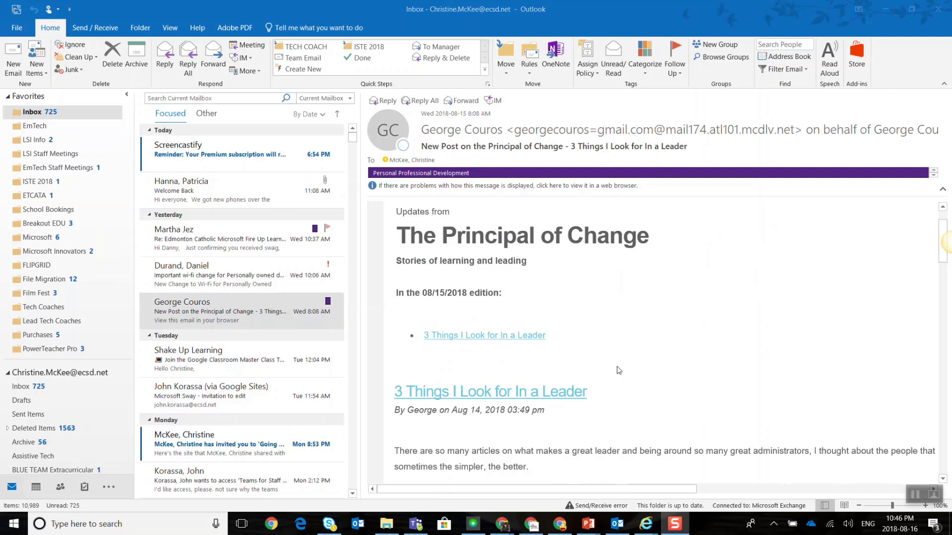
{"action": "left_click", "coordinate": [258, 357]}
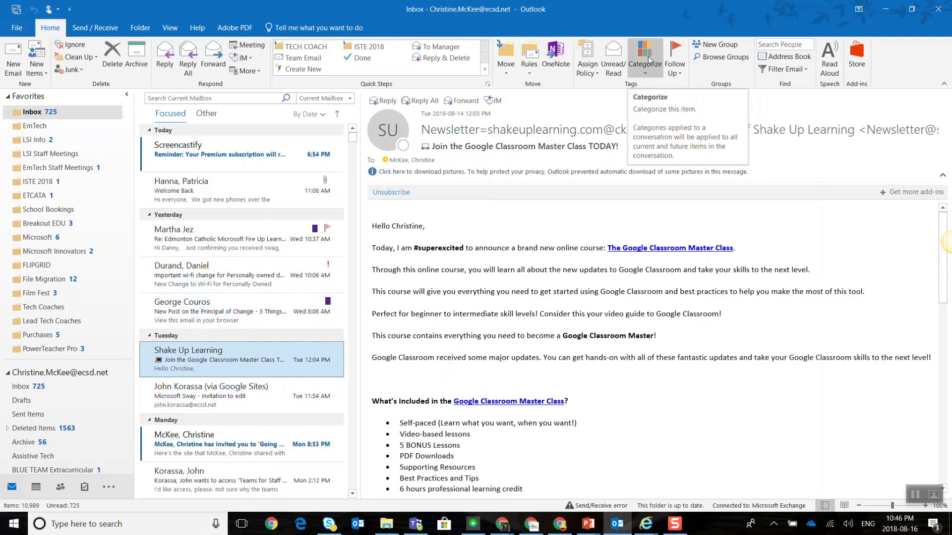
{"action": "left_click", "coordinate": [649, 71]}
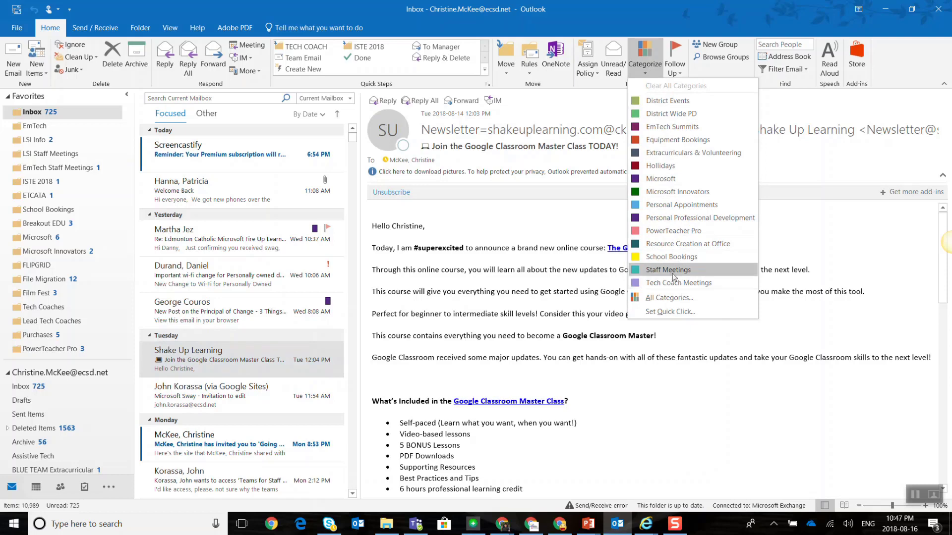
{"action": "left_click", "coordinate": [694, 217]}
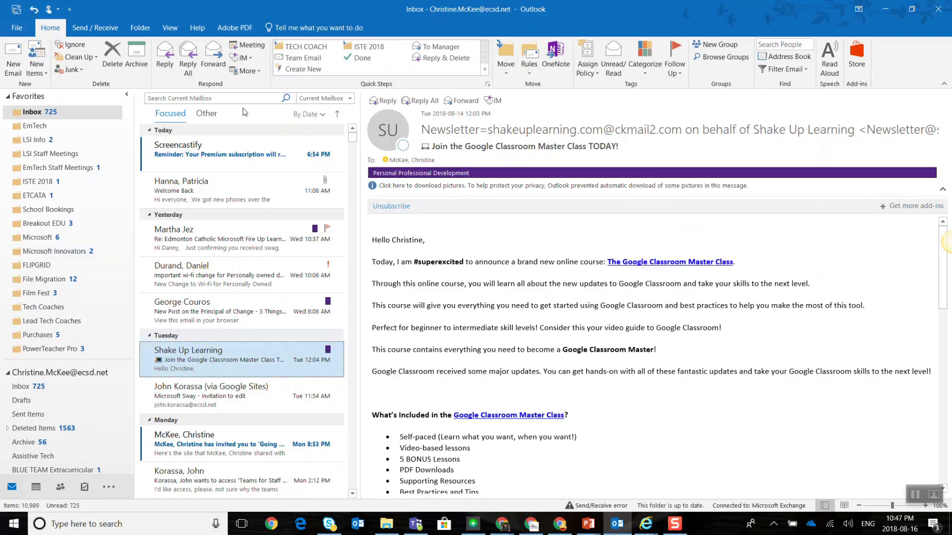
Arrange the inbox by Categories to view the grouped emails, and return it to arrangement by Date.
{"action": "left_click", "coordinate": [323, 115]}
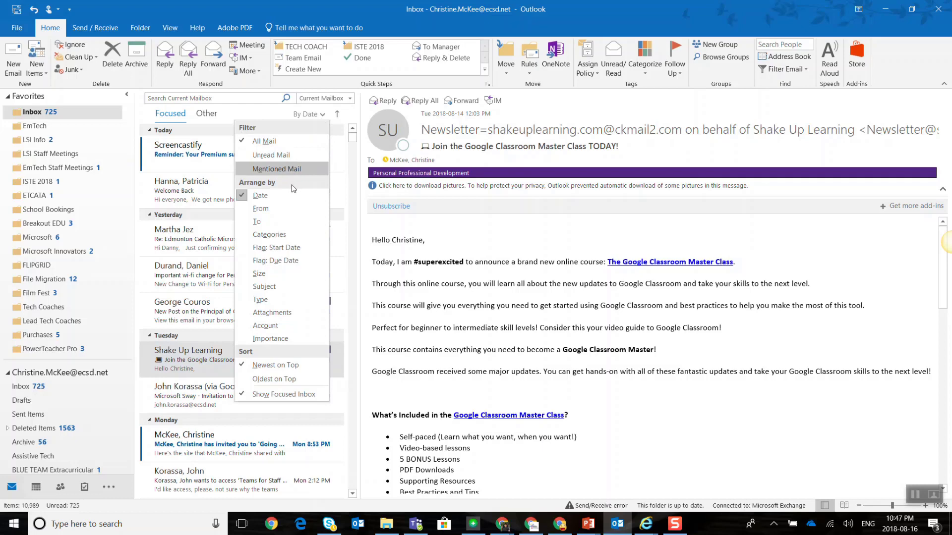
{"action": "left_click", "coordinate": [289, 236]}
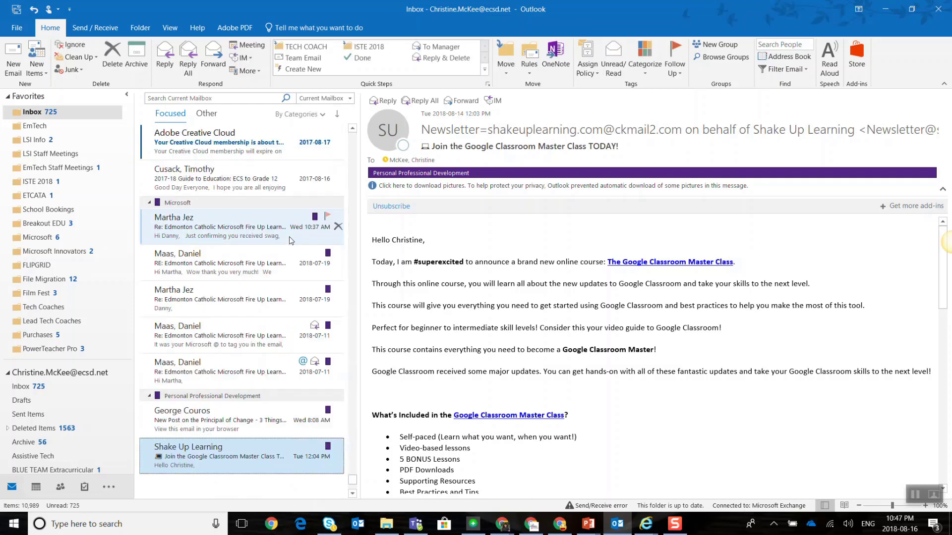
{"action": "left_click", "coordinate": [321, 115]}
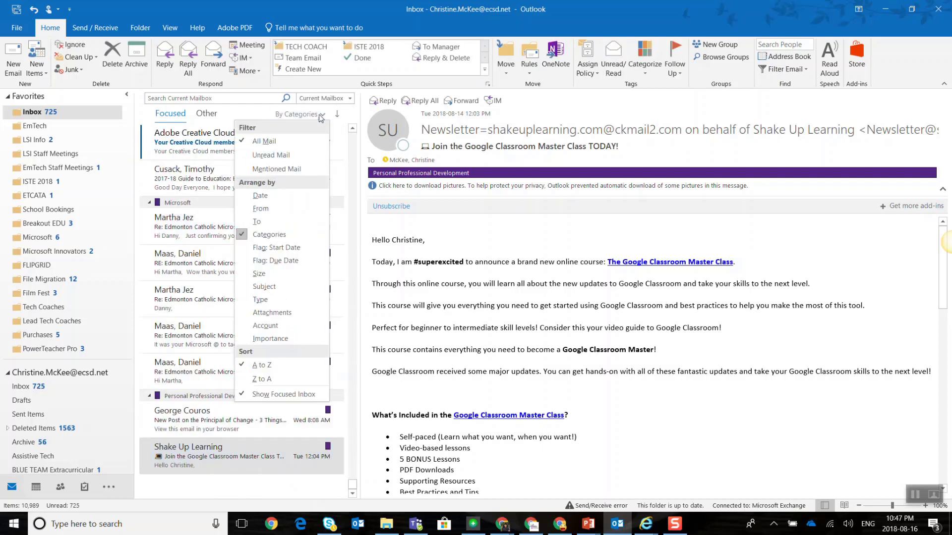
{"action": "left_click", "coordinate": [266, 196]}
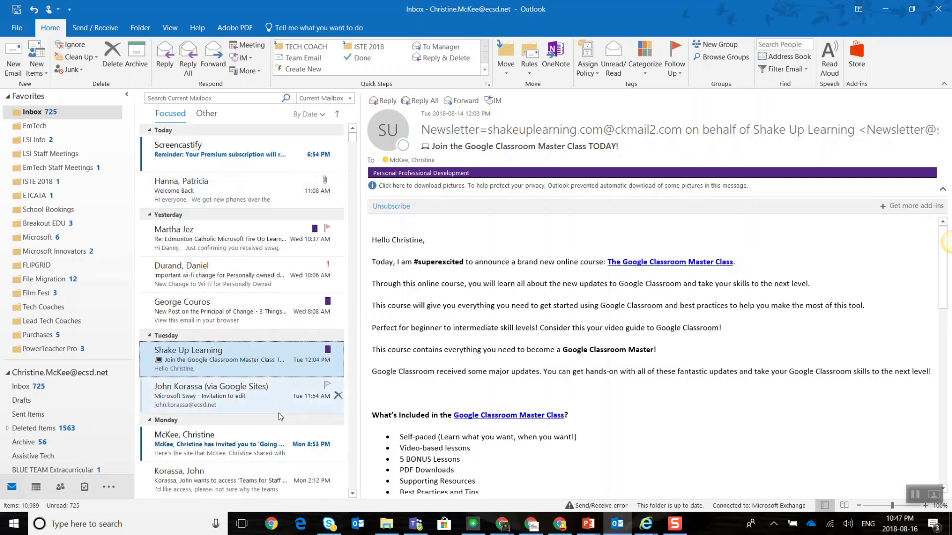
Flag the "Microsoft Sway - Invitation to edit" email in the inbox for follow-up tomorrow.
{"action": "left_click", "coordinate": [260, 408]}
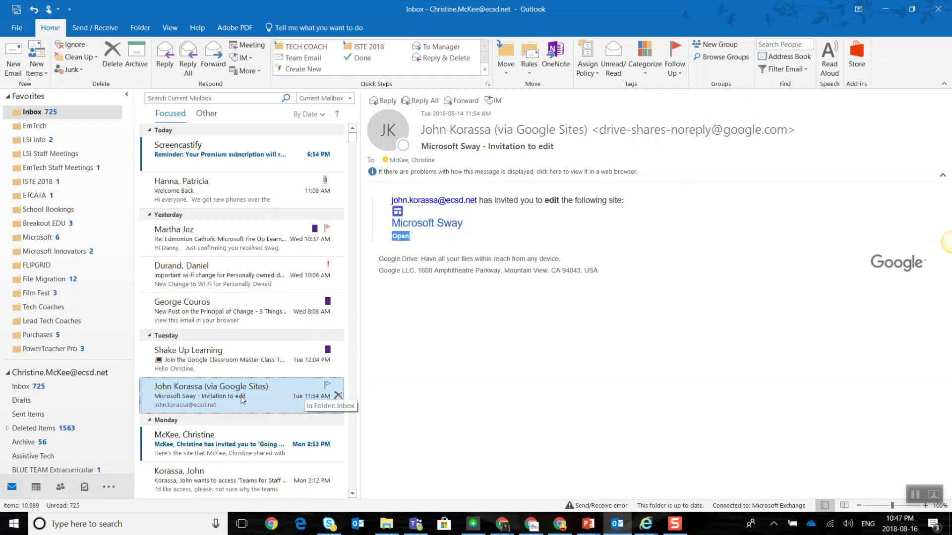
{"action": "left_click", "coordinate": [327, 386]}
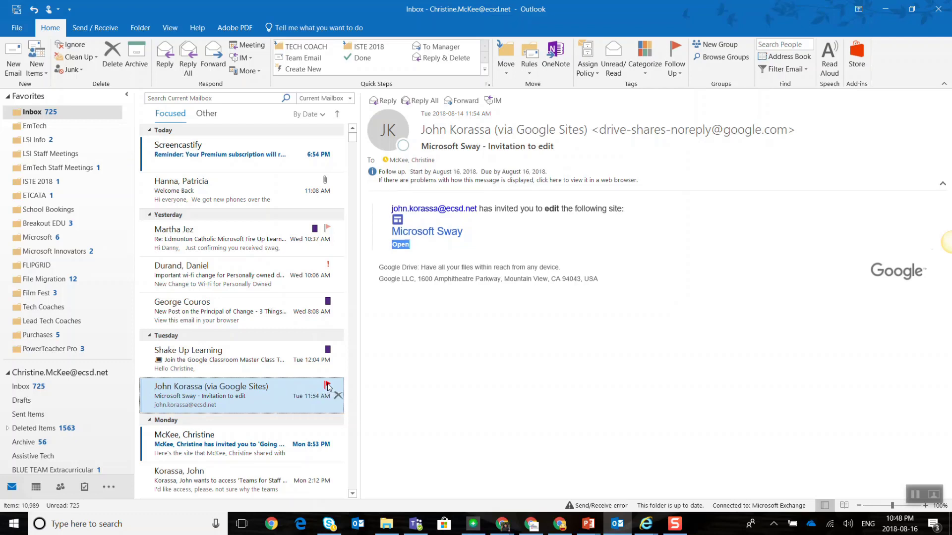
{"action": "right_click", "coordinate": [327, 387]}
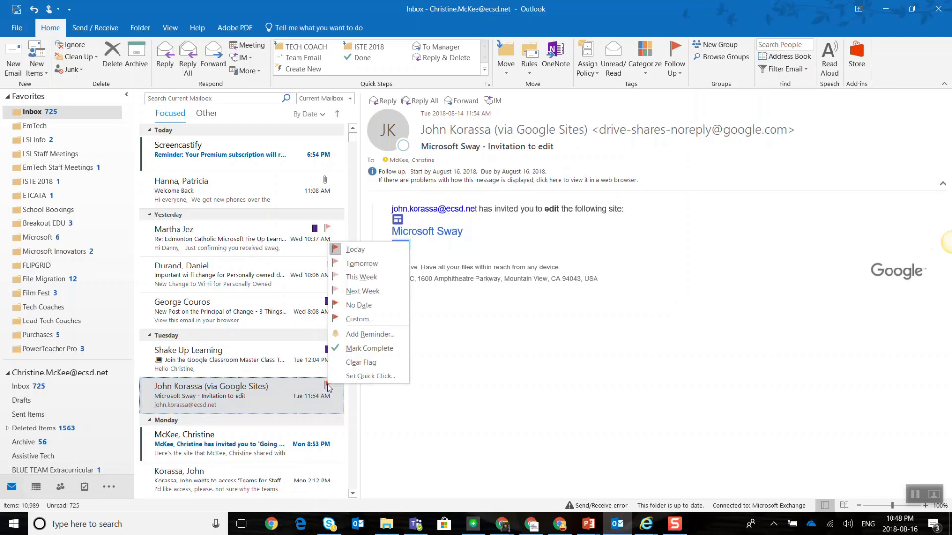
{"action": "left_click", "coordinate": [392, 265]}
Add a reminder for August 17, 2018 at 9:00 AM to the flagged Microsoft Sway email.
{"action": "right_click", "coordinate": [328, 386]}
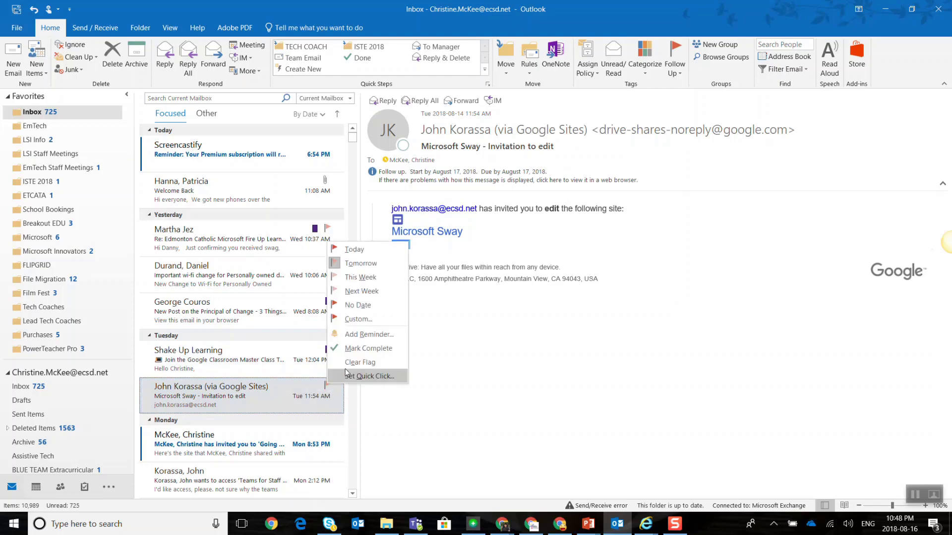
{"action": "left_click", "coordinate": [365, 339]}
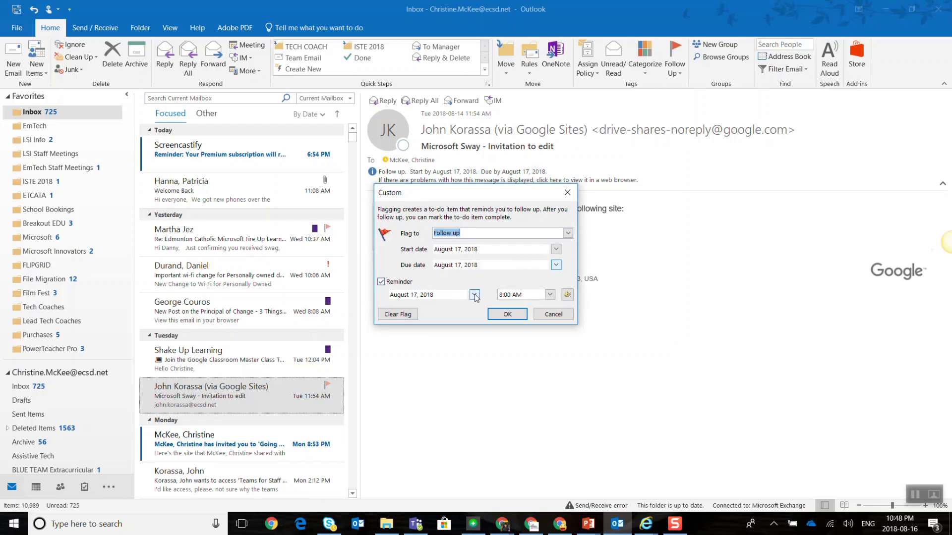
{"action": "left_click", "coordinate": [550, 296]}
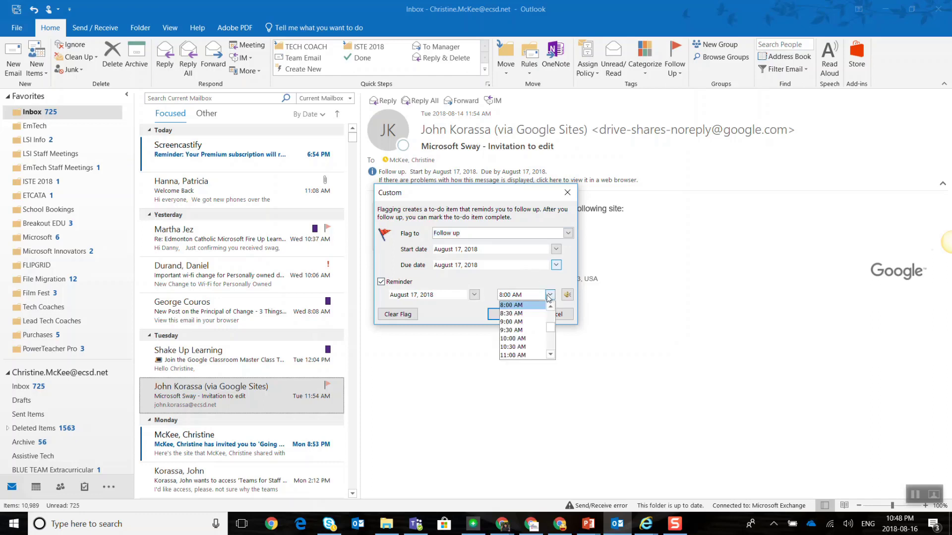
{"action": "left_click", "coordinate": [538, 322]}
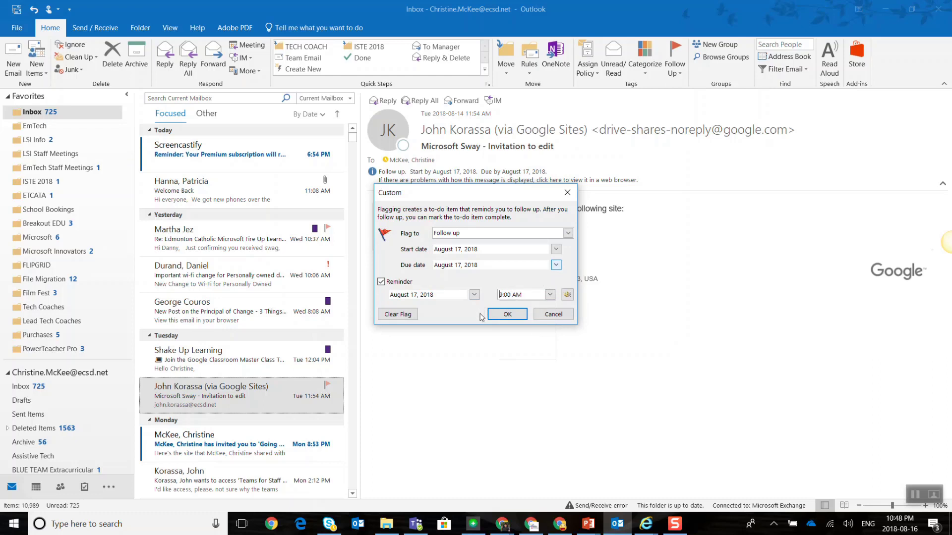
{"action": "left_click", "coordinate": [507, 315]}
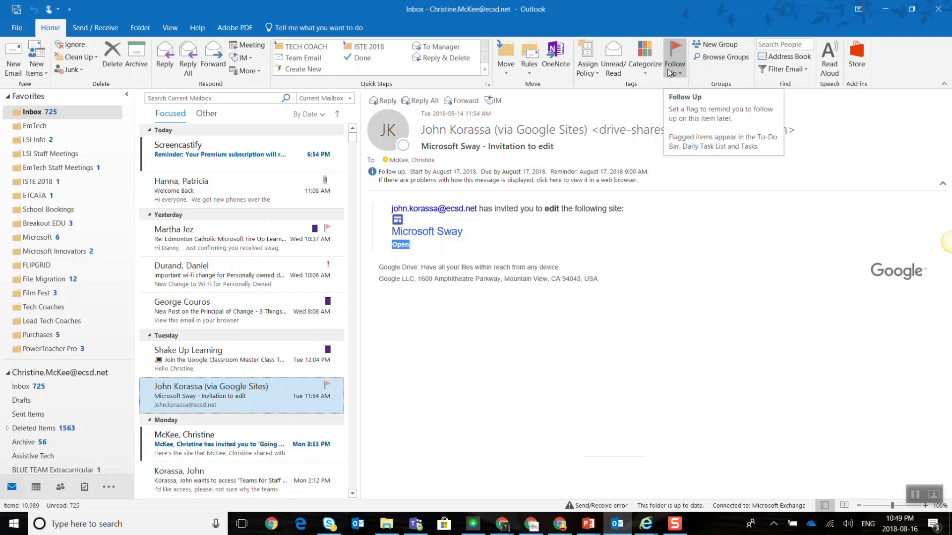
{"action": "right_click", "coordinate": [327, 386]}
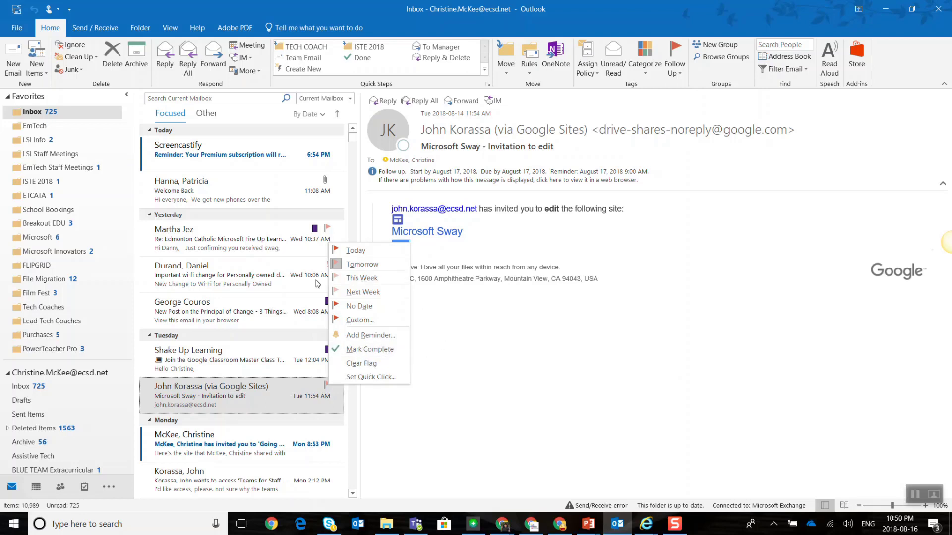
{"action": "left_click", "coordinate": [465, 403]}
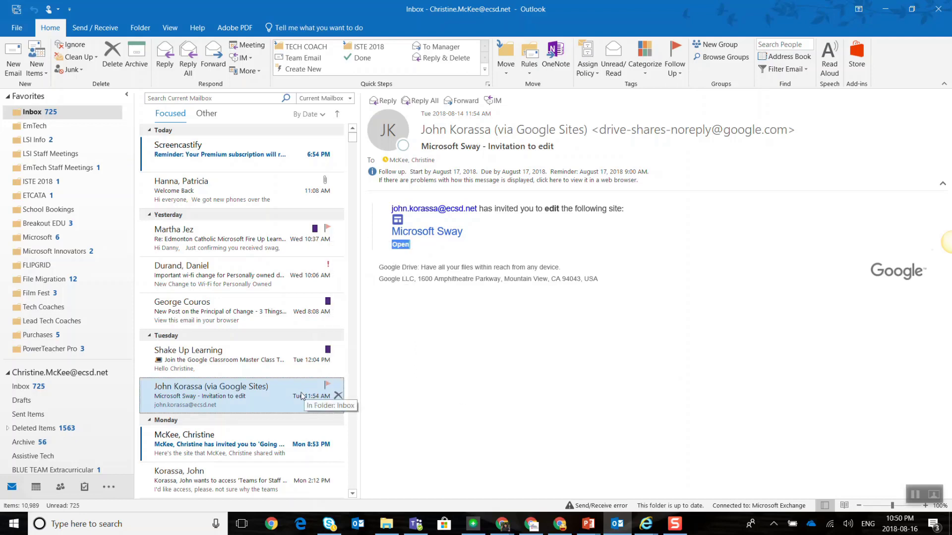
Check the search scope options, filter the current mailbox to flagged emails, and clear the search.
{"action": "left_click", "coordinate": [351, 99]}
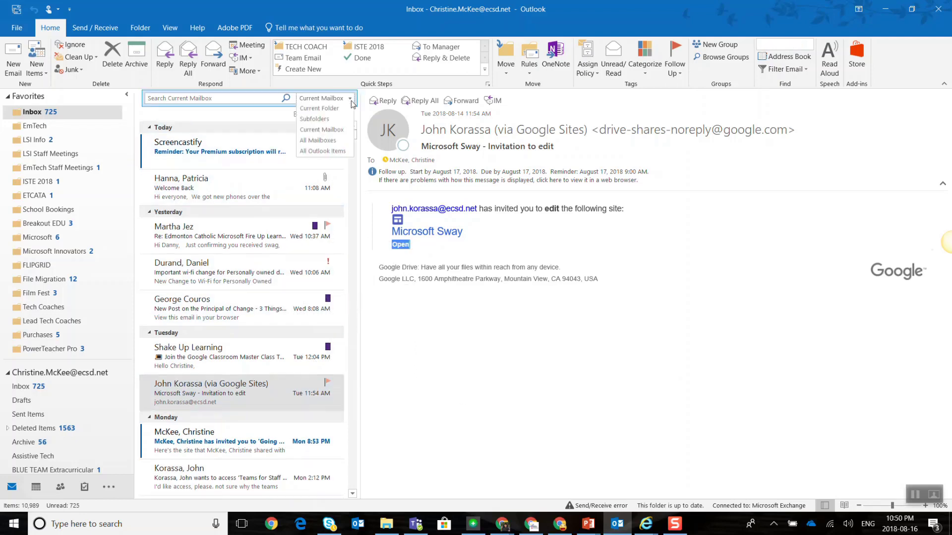
{"action": "left_click", "coordinate": [352, 103]}
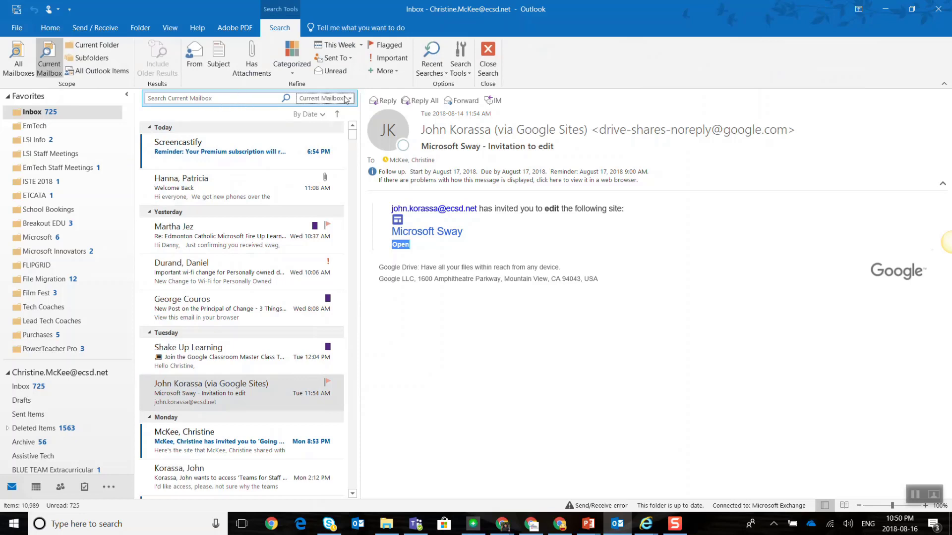
{"action": "left_click", "coordinate": [350, 100]}
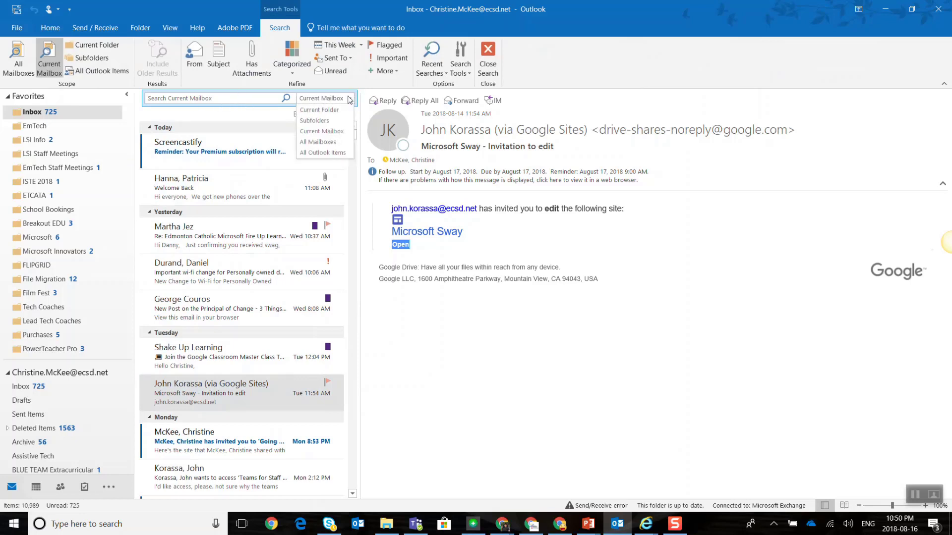
{"action": "left_click", "coordinate": [349, 100]}
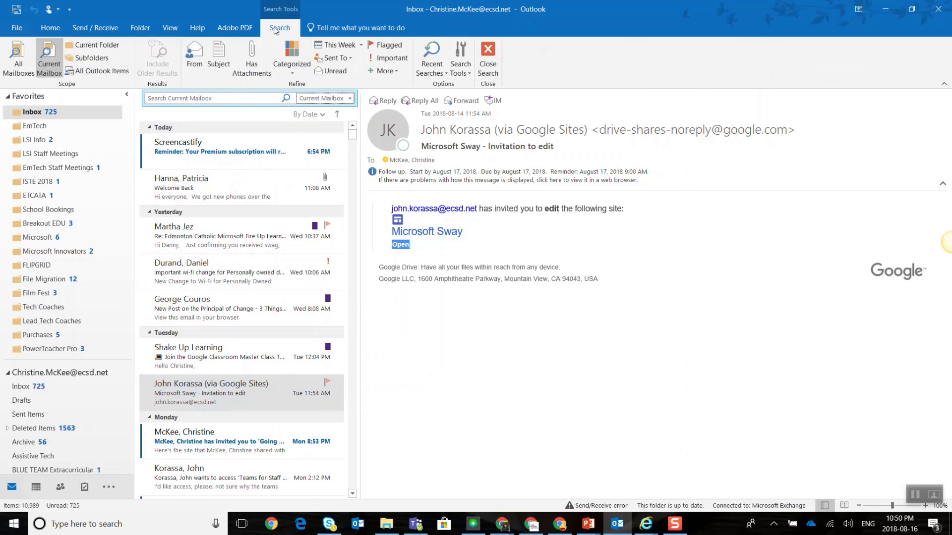
{"action": "left_click", "coordinate": [389, 46]}
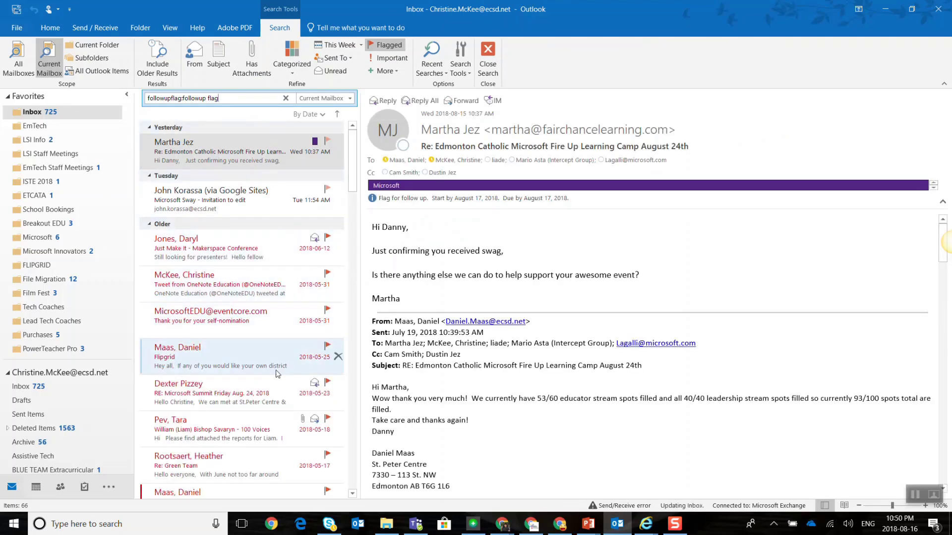
{"action": "left_click", "coordinate": [286, 99]}
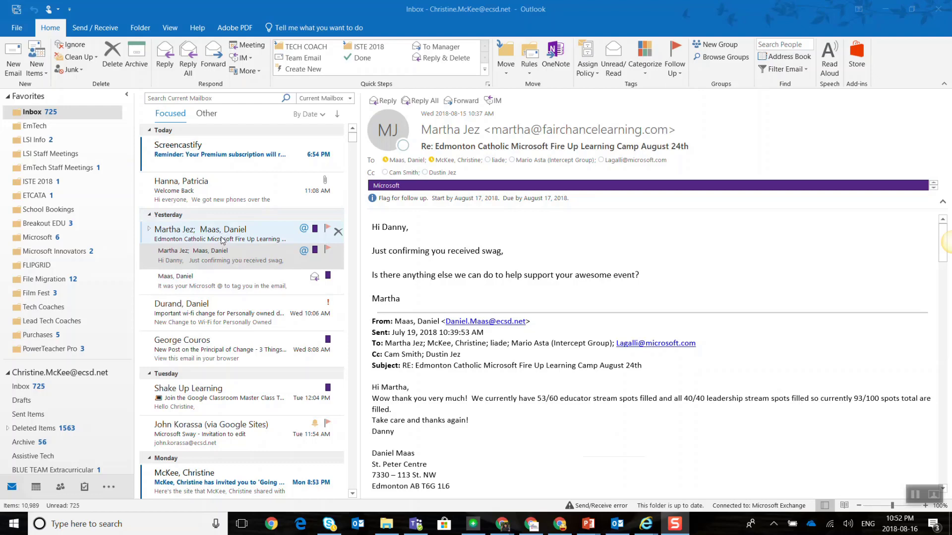
Create a rule that always moves messages from the Fire Up Learning Camp email's sender to the Microsoft folder, and open the moved email there.
{"action": "left_click", "coordinate": [530, 69]}
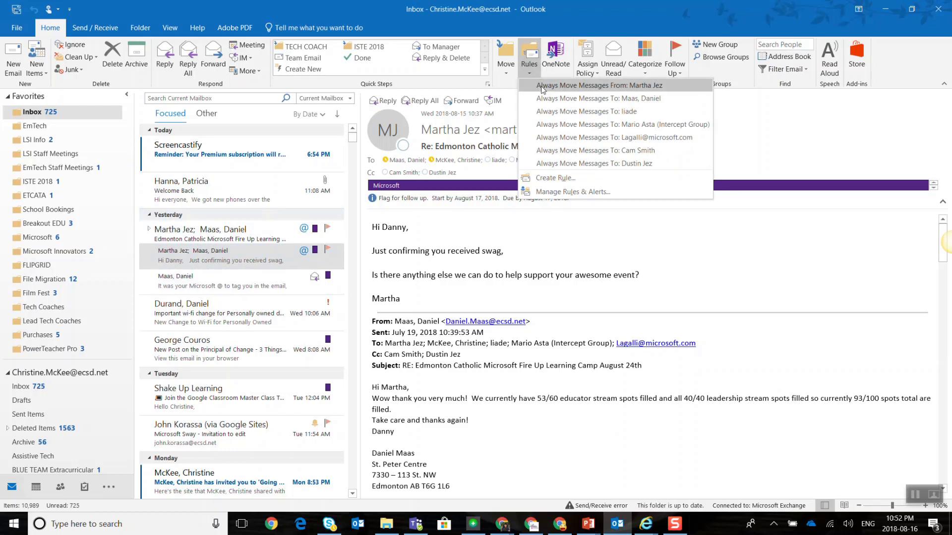
{"action": "left_click", "coordinate": [542, 87]}
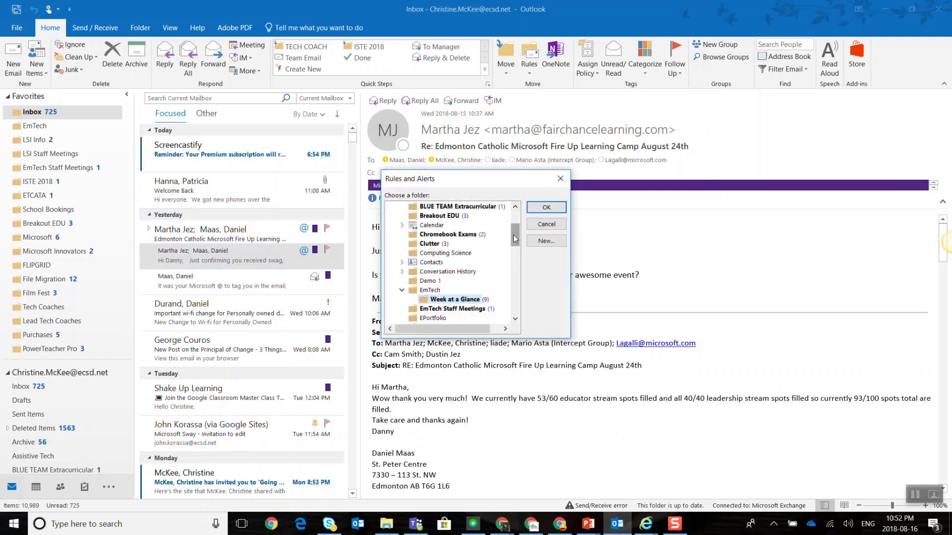
{"action": "mouse_move", "coordinate": [515, 240]}
{"action": "left_mouse_down"}
{"action": "mouse_move", "coordinate": [517, 224]}
{"action": "mouse_move", "coordinate": [520, 272]}
{"action": "left_mouse_up"}
{"action": "left_click", "coordinate": [434, 281]}
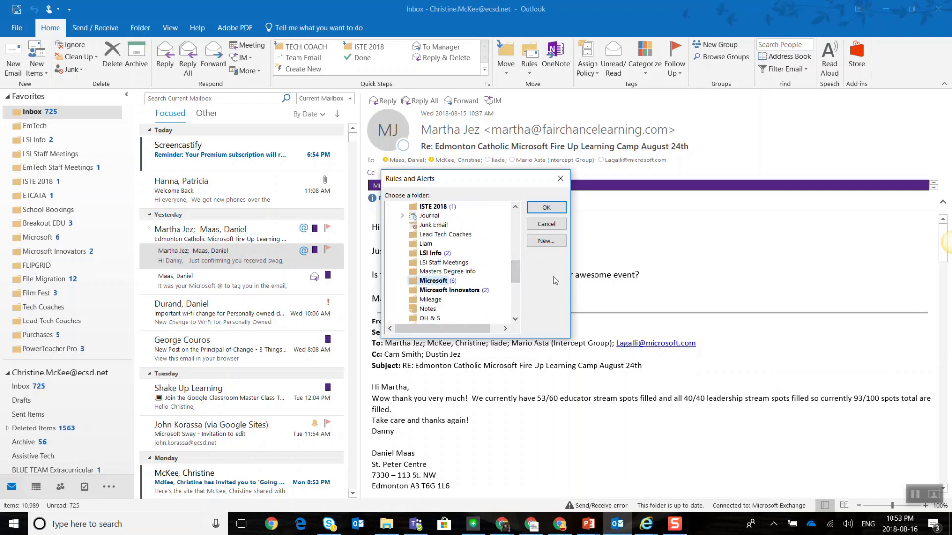
{"action": "left_click", "coordinate": [547, 208]}
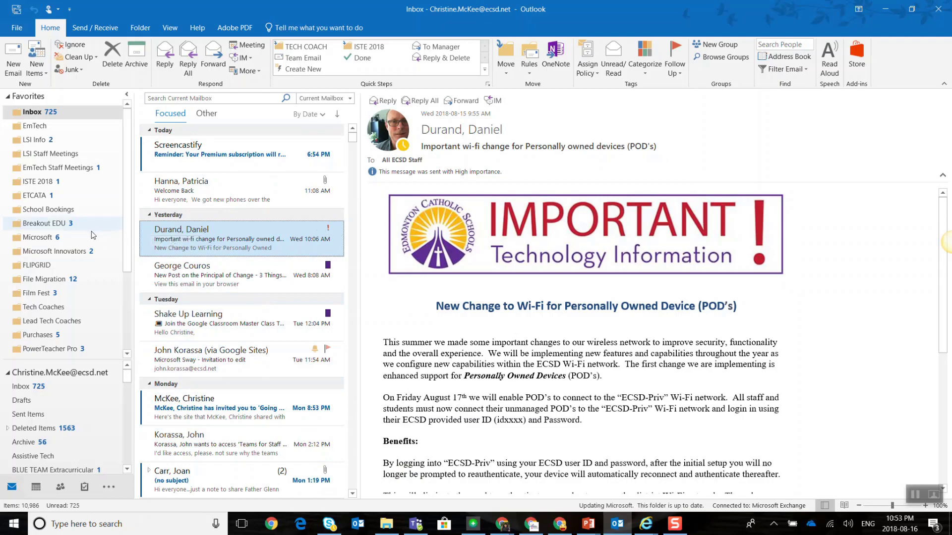
{"action": "left_click", "coordinate": [53, 240]}
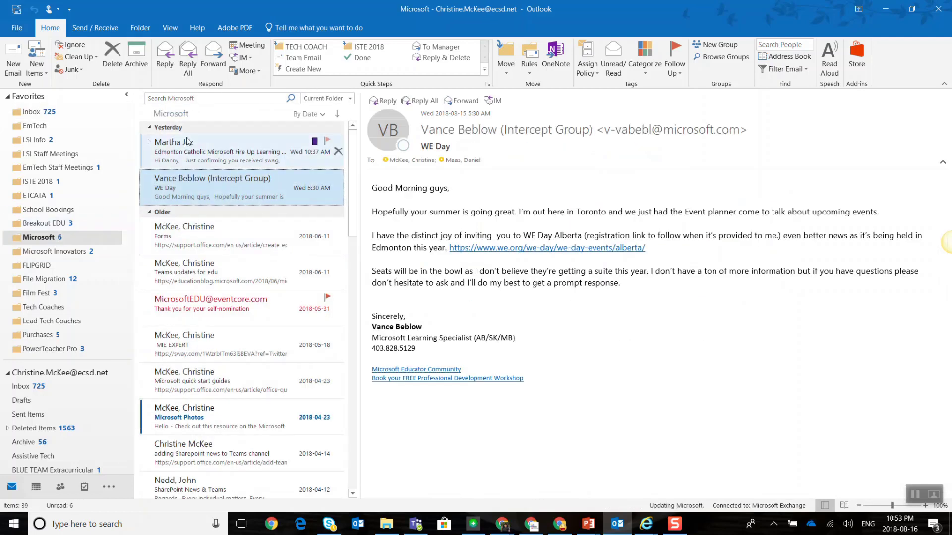
{"action": "left_click", "coordinate": [195, 152]}
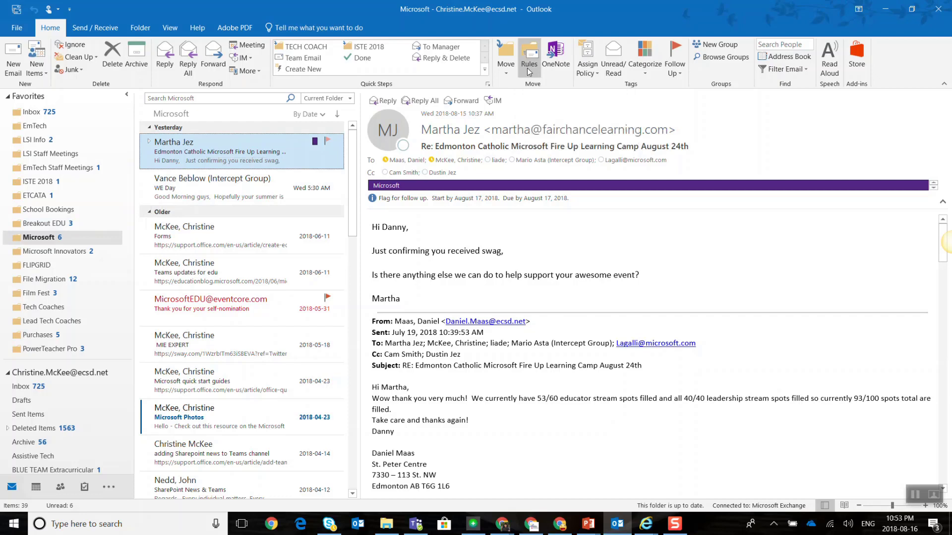
Browse the available OneNote notebooks and Quick Notes pages, and send the Fire Up Learning Camp email to the EmTech section.
{"action": "left_click", "coordinate": [596, 69]}
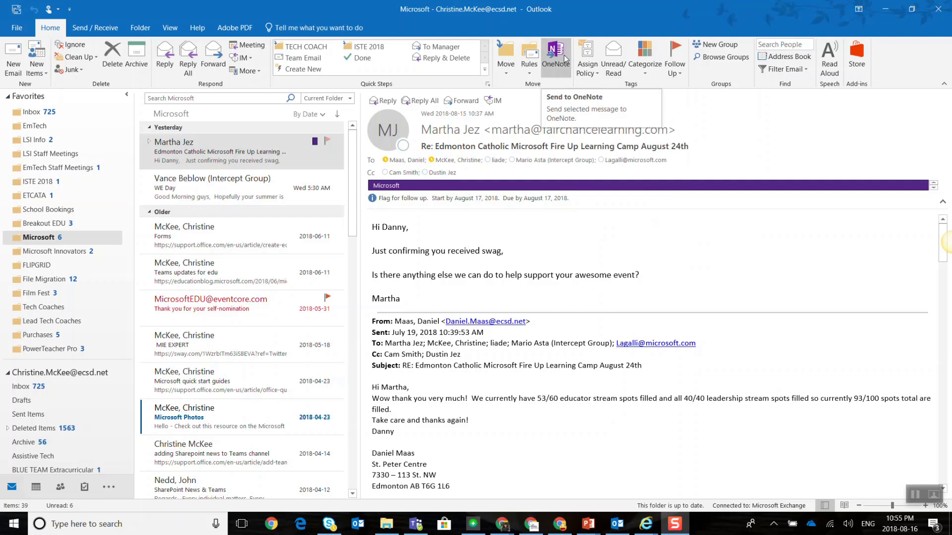
{"action": "left_click", "coordinate": [211, 157]}
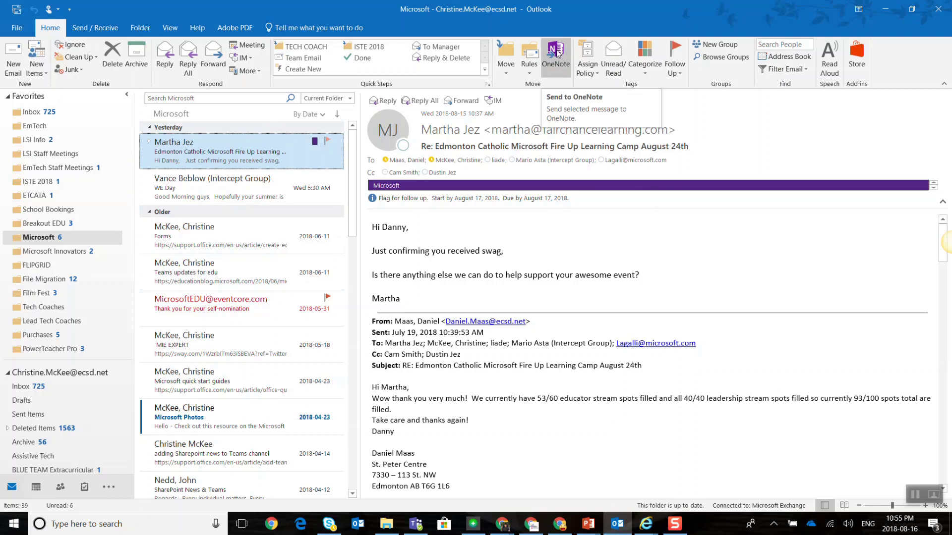
{"action": "left_click", "coordinate": [557, 53]}
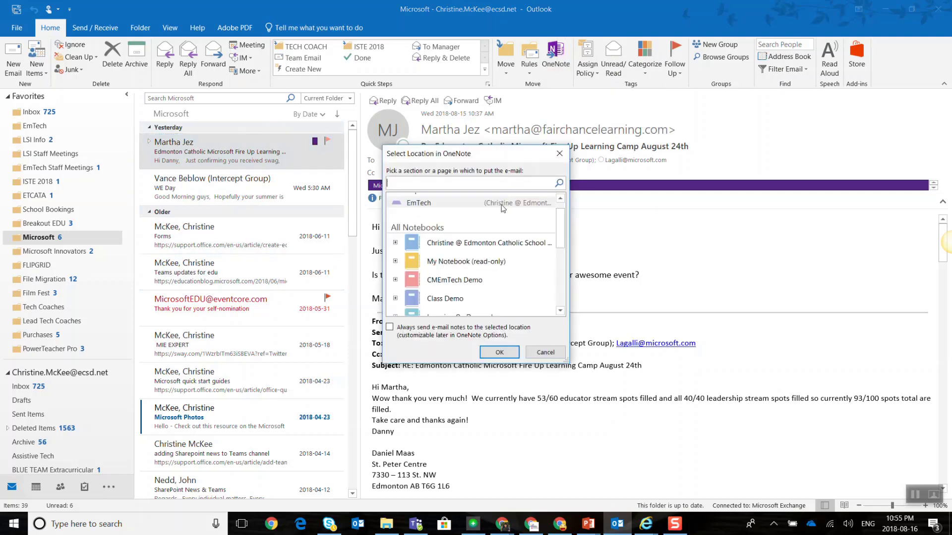
{"action": "scroll", "coordinate": [506, 224], "scroll_direction": "down", "scroll_amount": 1}
{"action": "scroll", "coordinate": [506, 224], "scroll_direction": "up", "scroll_amount": 1}
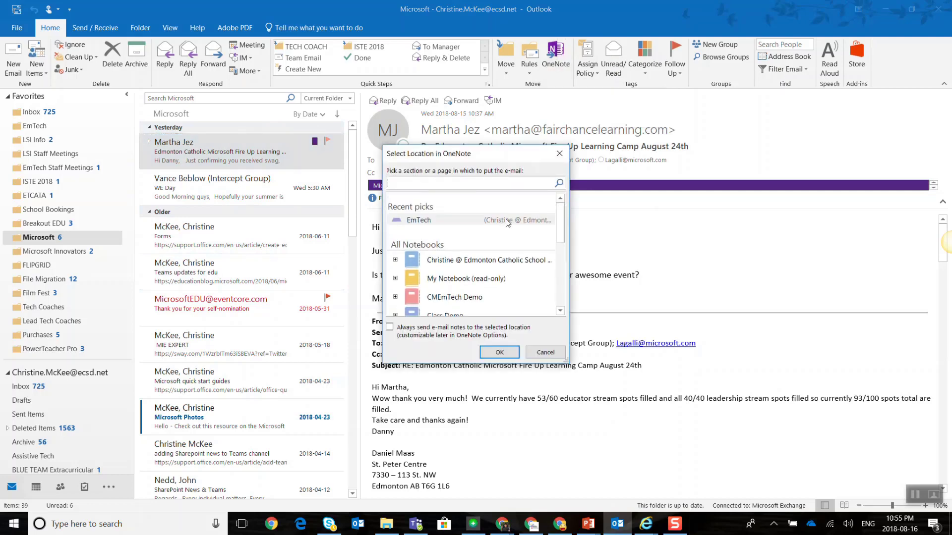
{"action": "left_click", "coordinate": [396, 260]}
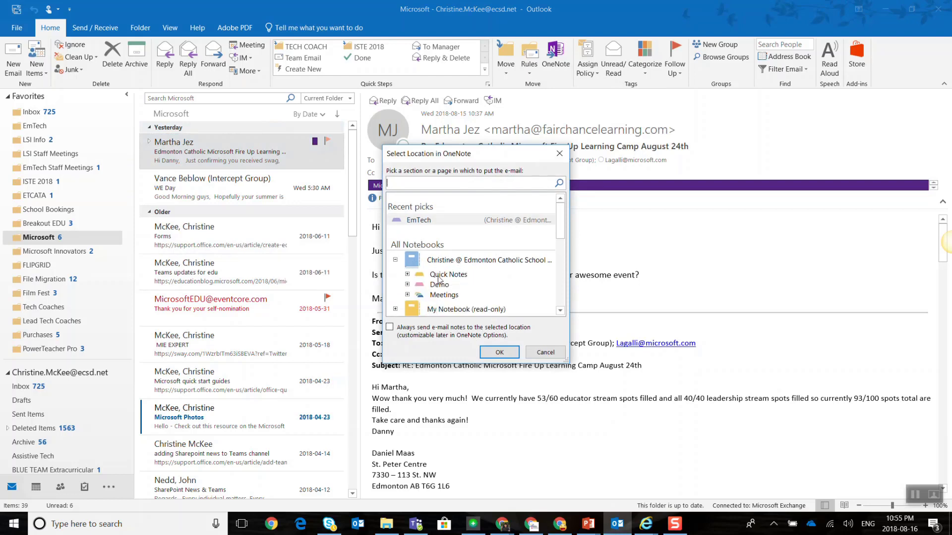
{"action": "left_click", "coordinate": [407, 274]}
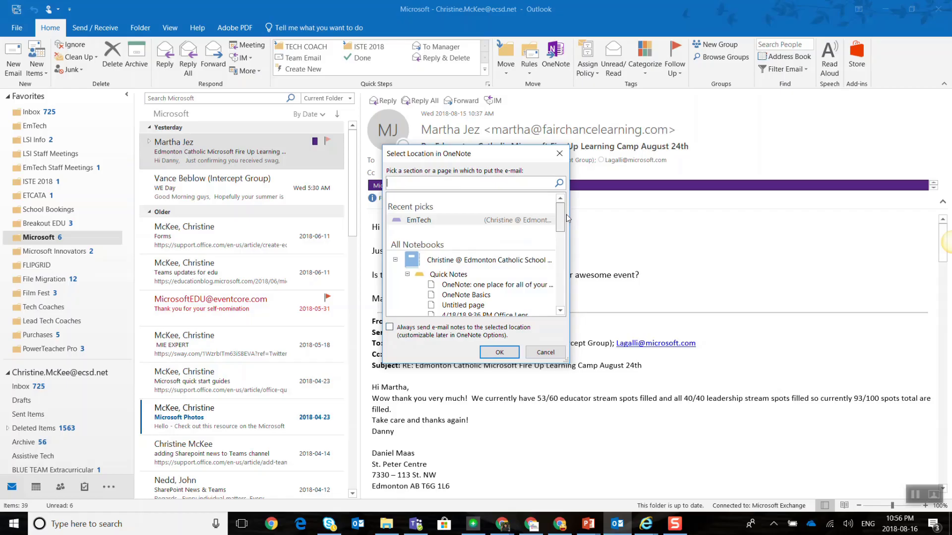
{"action": "scroll", "coordinate": [566, 233], "scroll_direction": "down", "scroll_amount": 2}
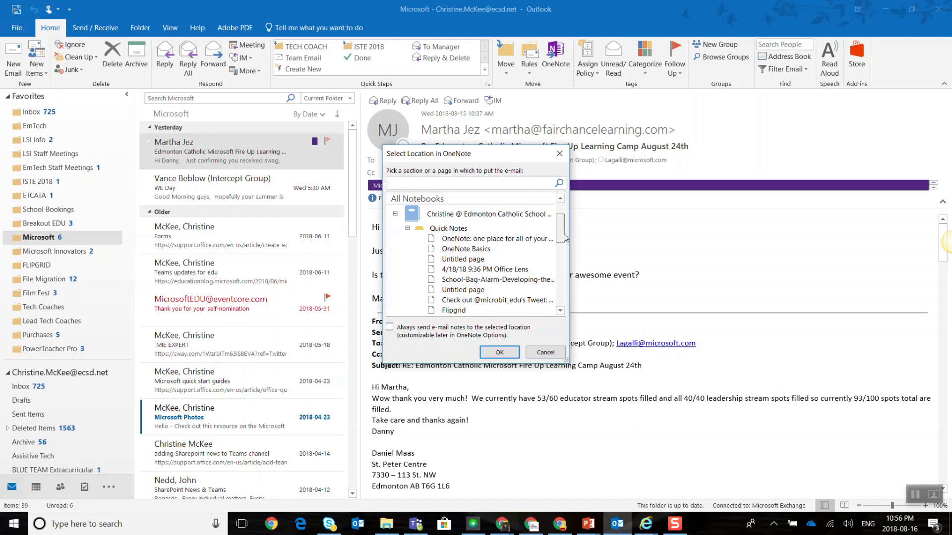
{"action": "left_click_drag", "start_coordinate": [564, 237], "coordinate": [564, 259]}
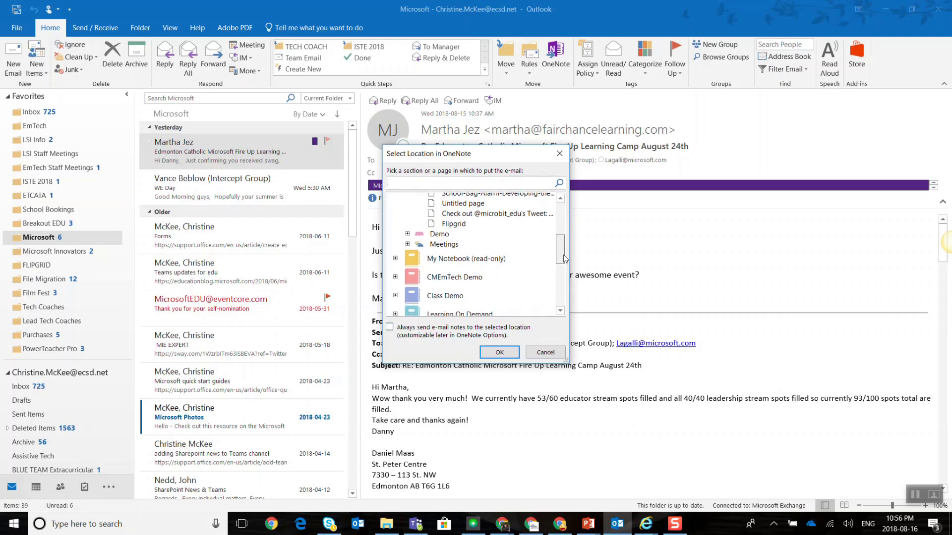
{"action": "left_click", "coordinate": [491, 354]}
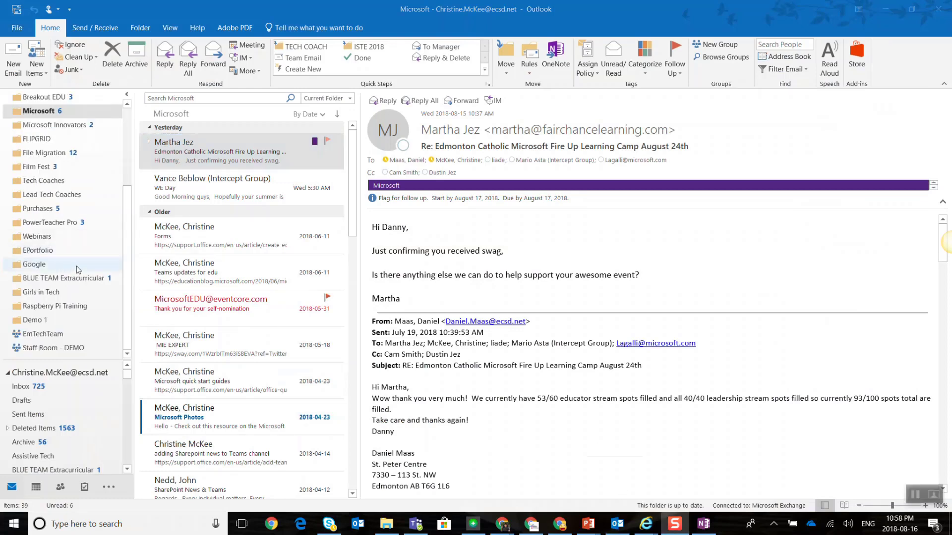
Collapse Favorites and expand Groups below the mailbox folders to view the list of groups.
{"action": "scroll", "coordinate": [77, 269], "scroll_direction": "up", "scroll_amount": 3}
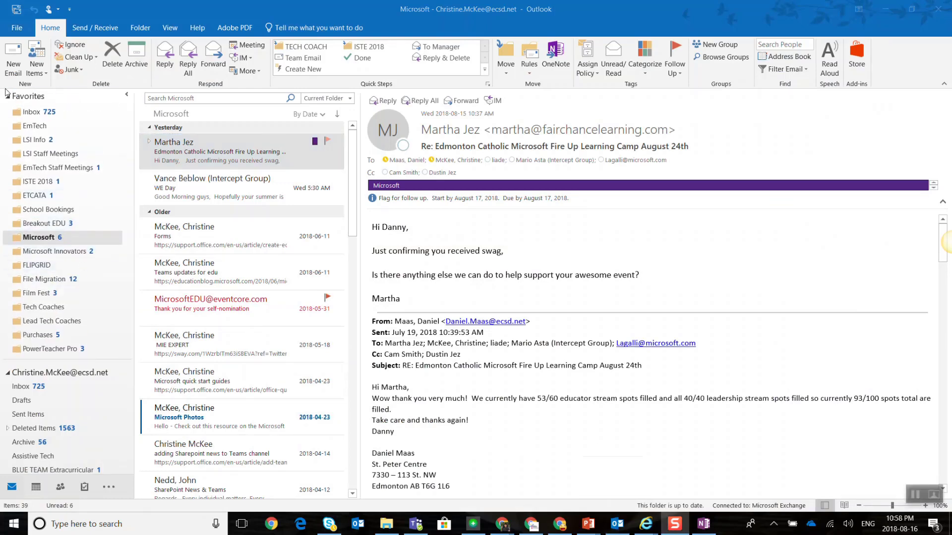
{"action": "left_click", "coordinate": [7, 95]}
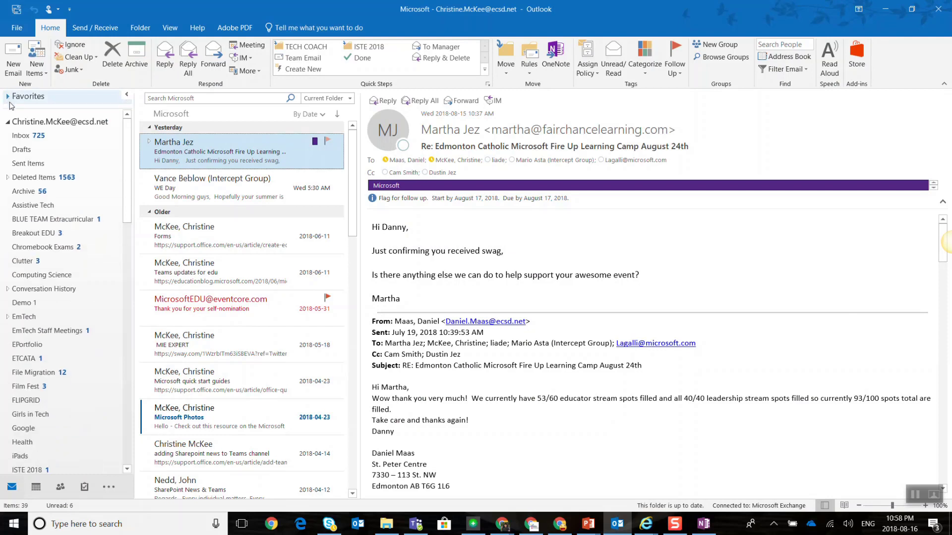
{"action": "left_click_drag", "start_coordinate": [127, 157], "coordinate": [121, 352]}
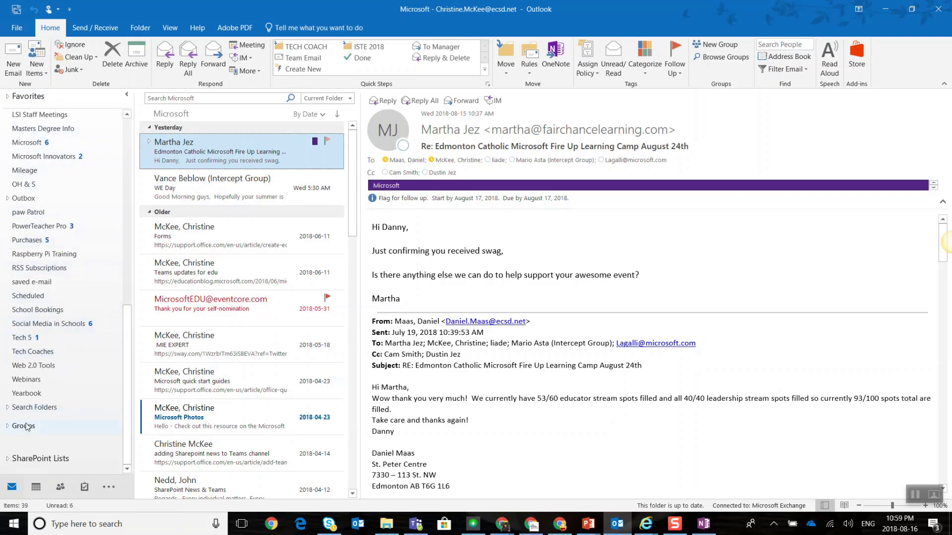
{"action": "left_click", "coordinate": [8, 426]}
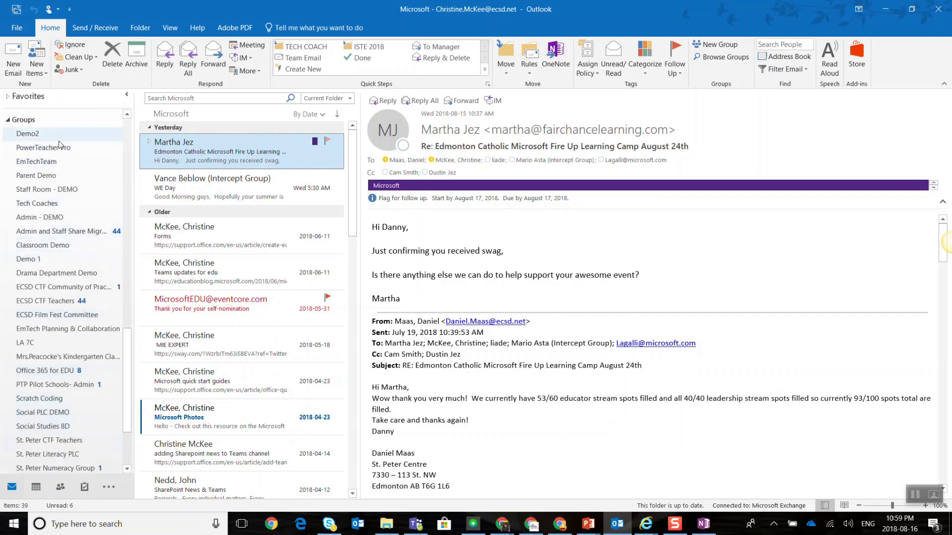
Shorten and re-expand the full Groups list, and open the EmTech Planning & Collaboration group.
{"action": "scroll", "coordinate": [119, 426], "scroll_direction": "down", "scroll_amount": 3}
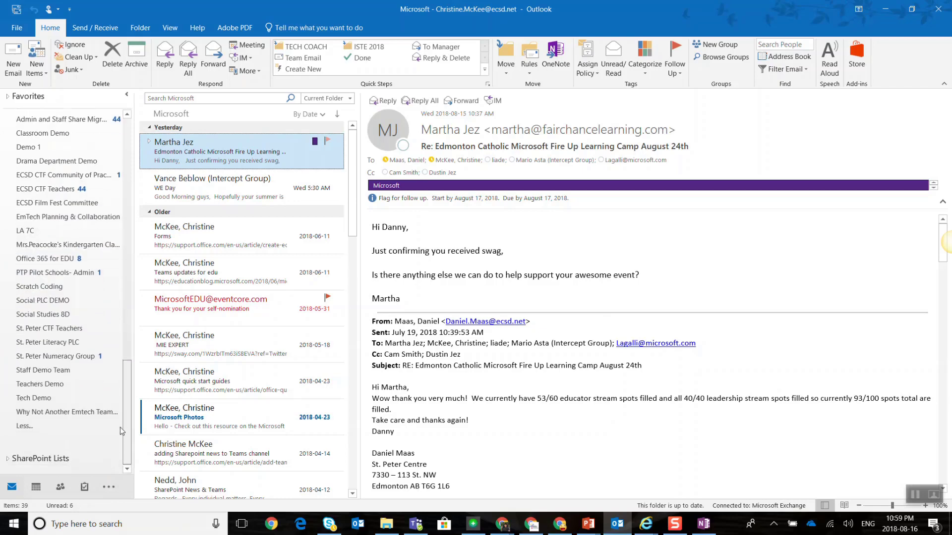
{"action": "left_click", "coordinate": [23, 426]}
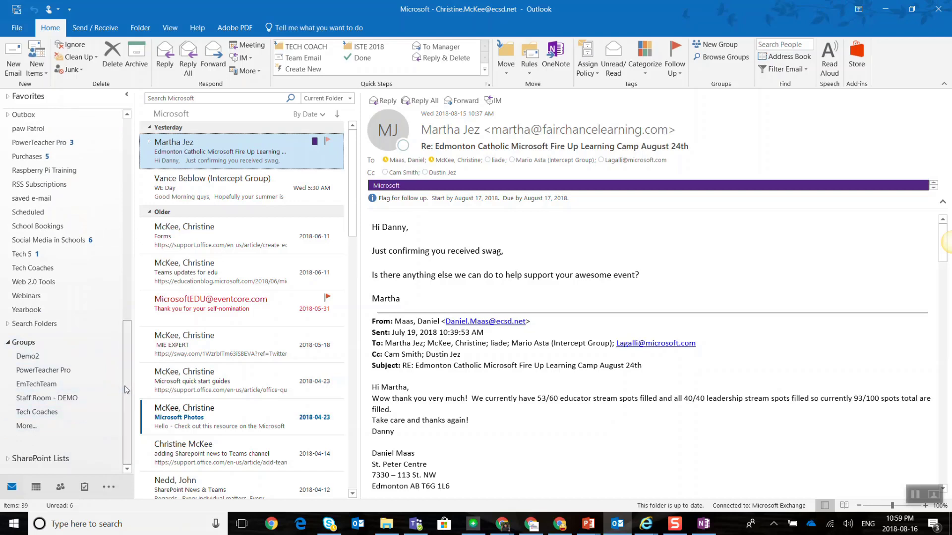
{"action": "left_click", "coordinate": [39, 429]}
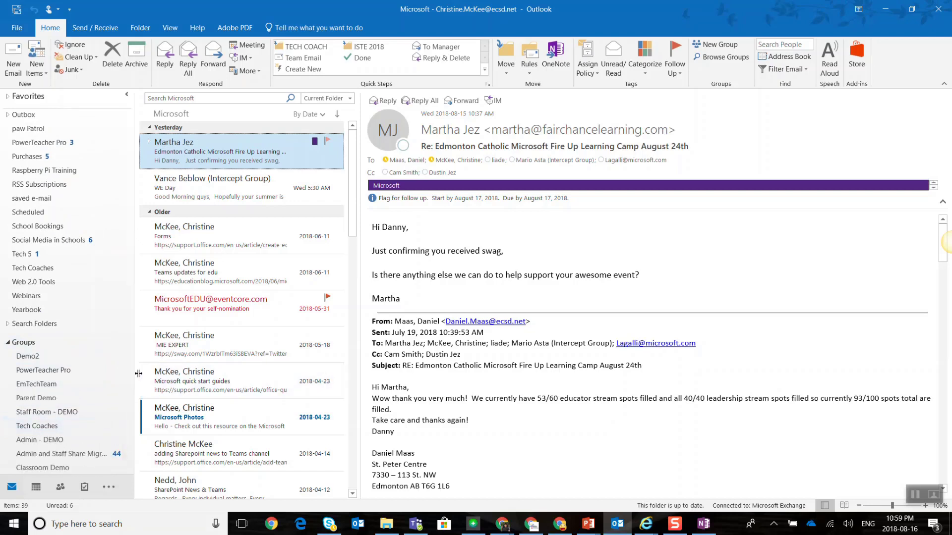
{"action": "scroll", "coordinate": [70, 298], "scroll_direction": "down", "scroll_amount": 5}
{"action": "left_click", "coordinate": [80, 217]}
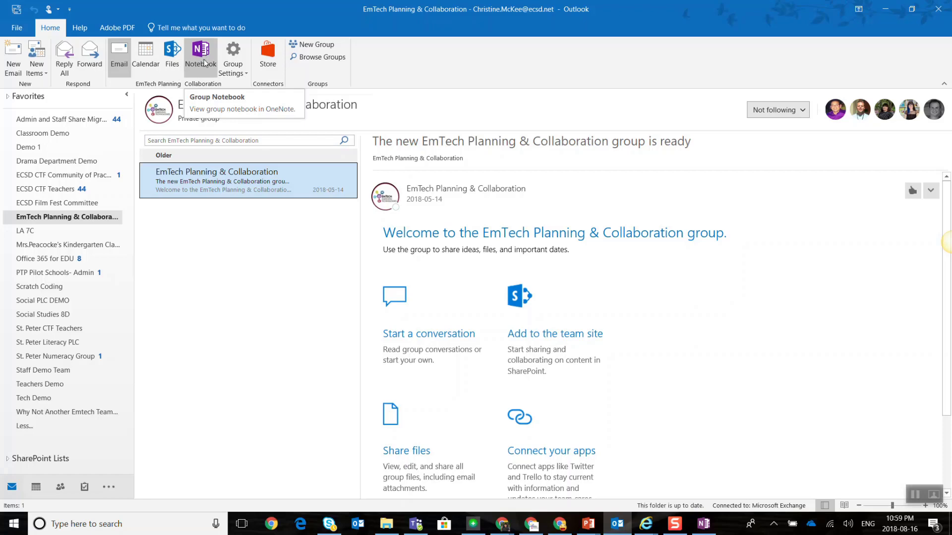
Start a new email to the EmTech Planning & Collaboration group, view the recipient's contact card, and close the message unsent.
{"action": "left_click", "coordinate": [13, 61]}
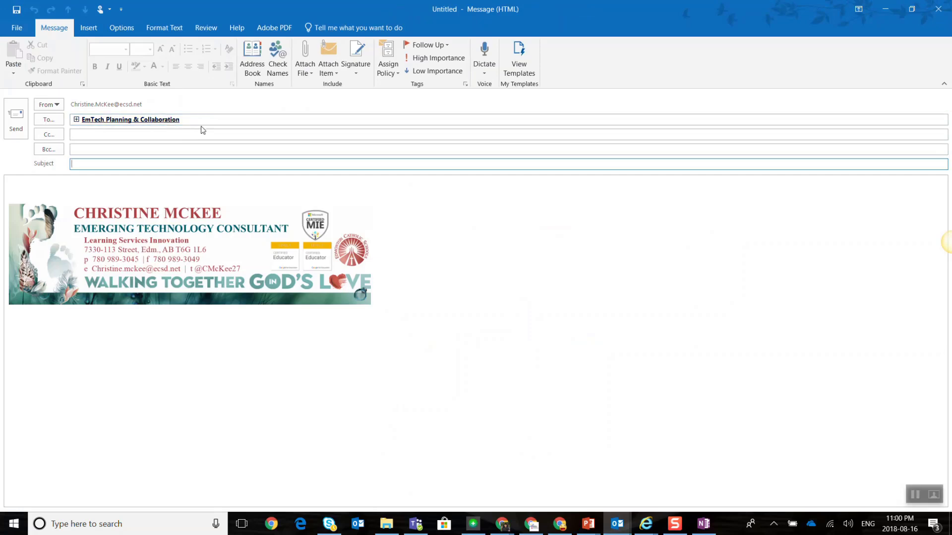
{"action": "mouse_move", "coordinate": [173, 121]}
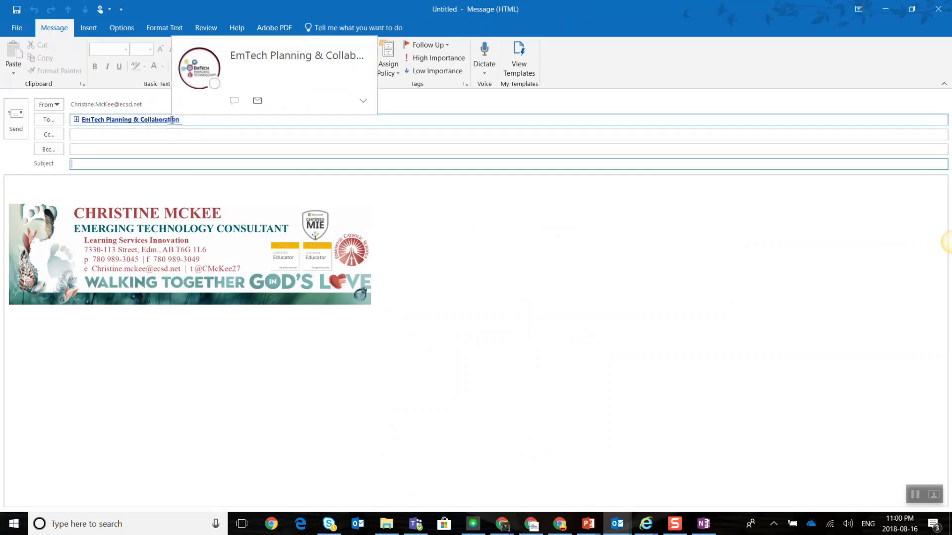
{"action": "left_click", "coordinate": [938, 9]}
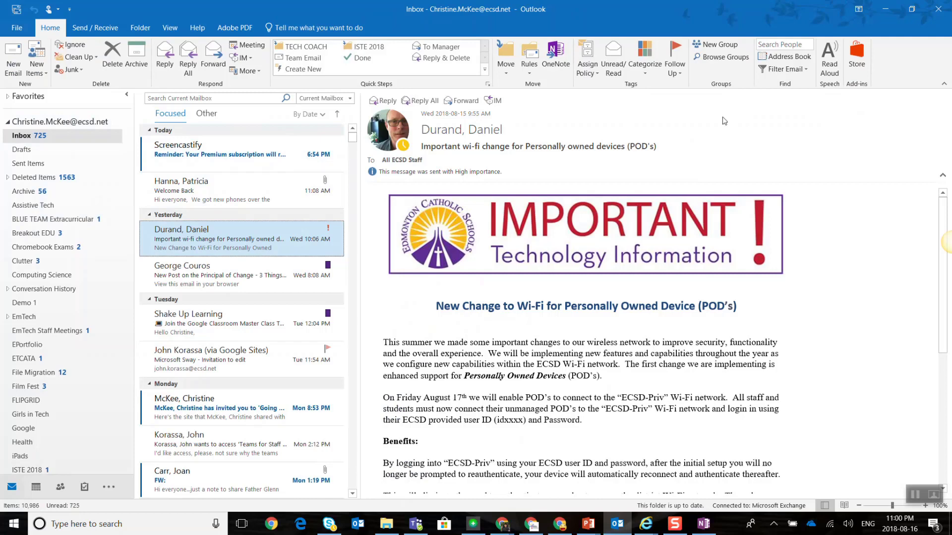
Examine the classification and privacy options for creating a new group, and close the form without creating one.
{"action": "left_click", "coordinate": [720, 45]}
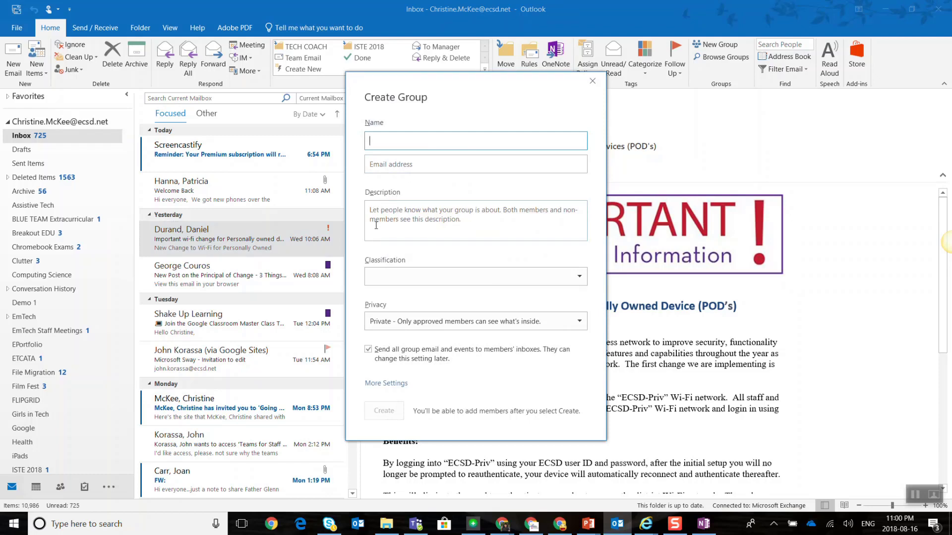
{"action": "left_click", "coordinate": [577, 276]}
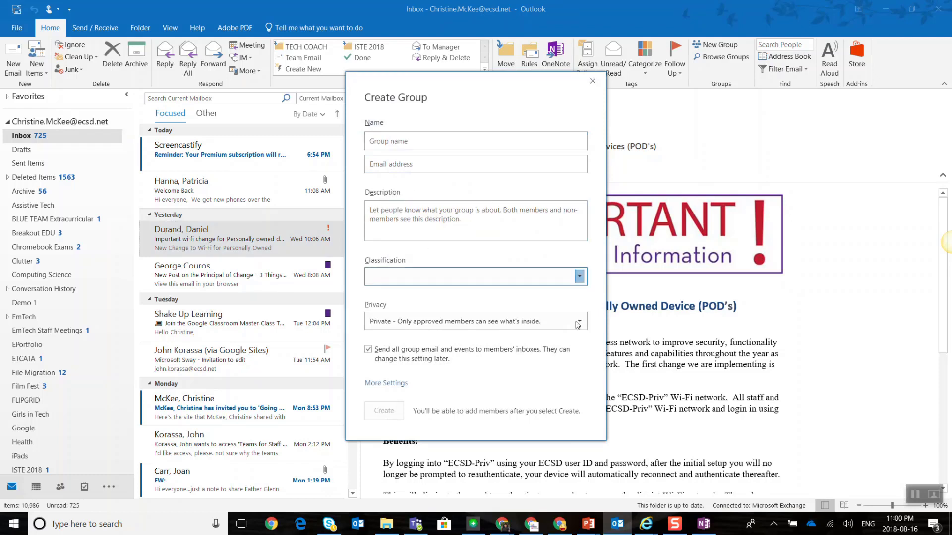
{"action": "left_click", "coordinate": [578, 322]}
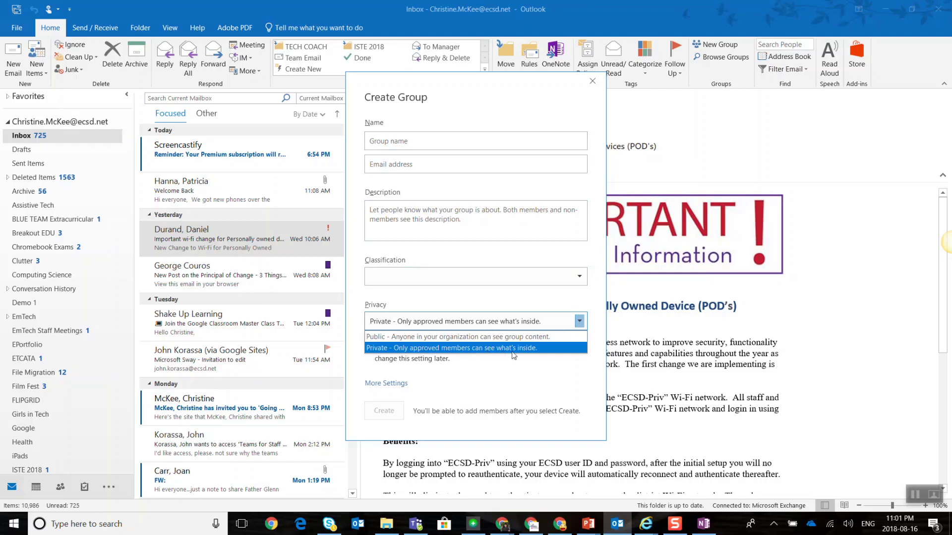
{"action": "left_click", "coordinate": [515, 382]}
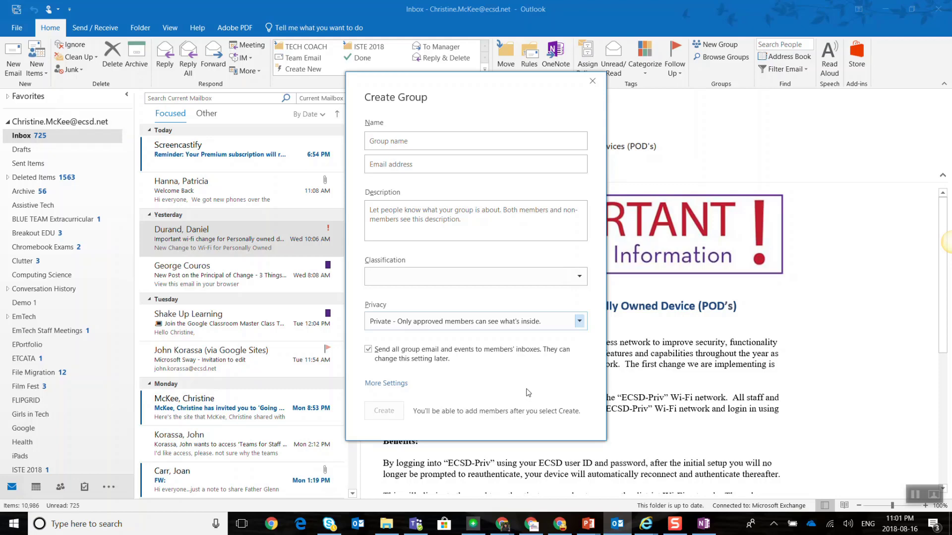
{"action": "left_click", "coordinate": [592, 81]}
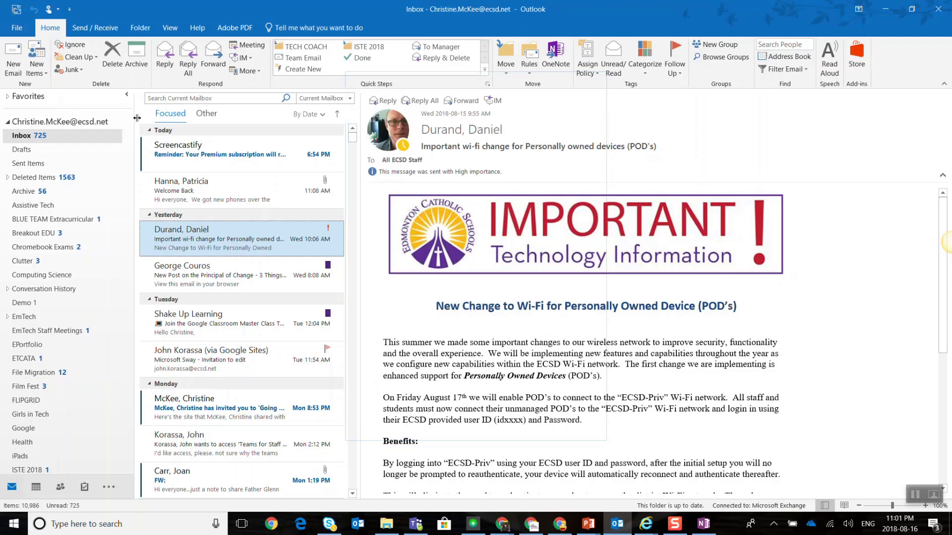
Open the WE Day email in the mailbox's Microsoft folder.
{"action": "middle_click", "coordinate": [64, 143]}
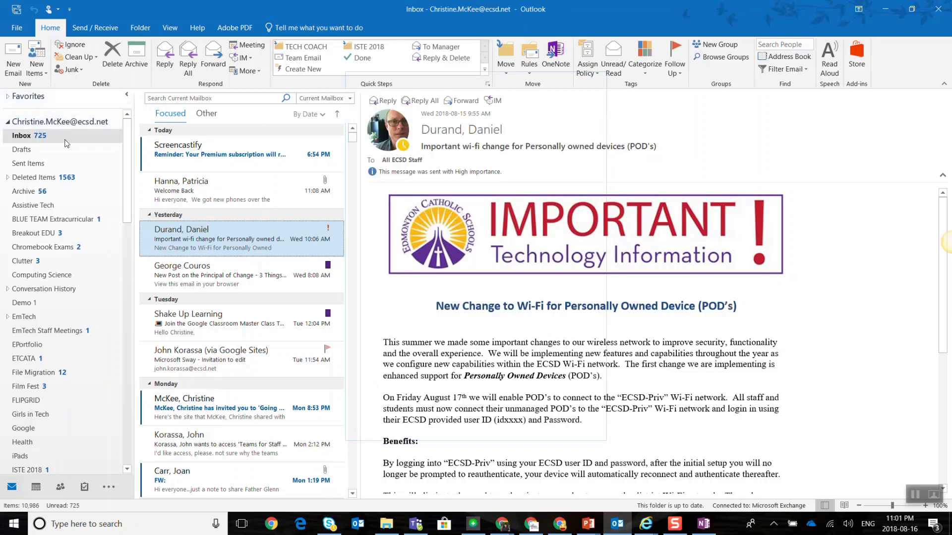
{"action": "left_click", "coordinate": [106, 179]}
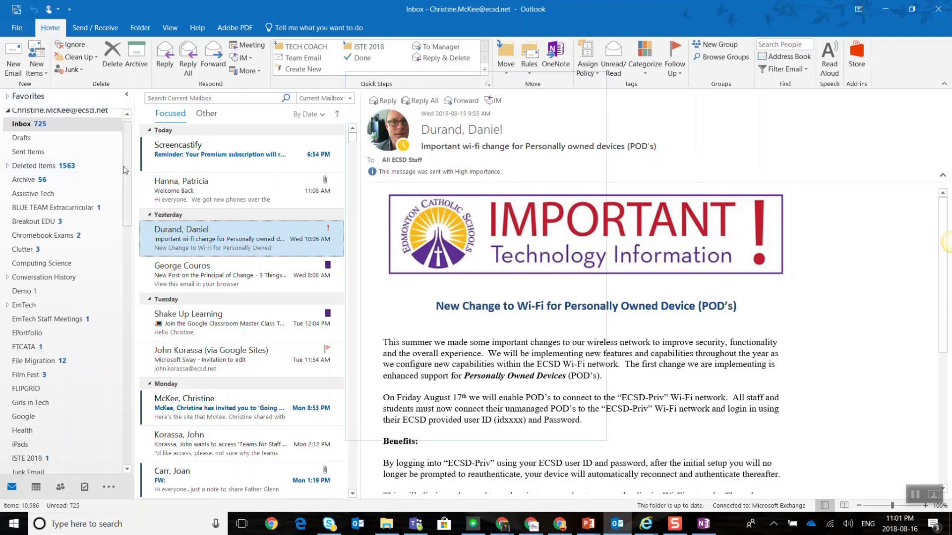
{"action": "left_click_drag", "start_coordinate": [126, 165], "coordinate": [126, 166]}
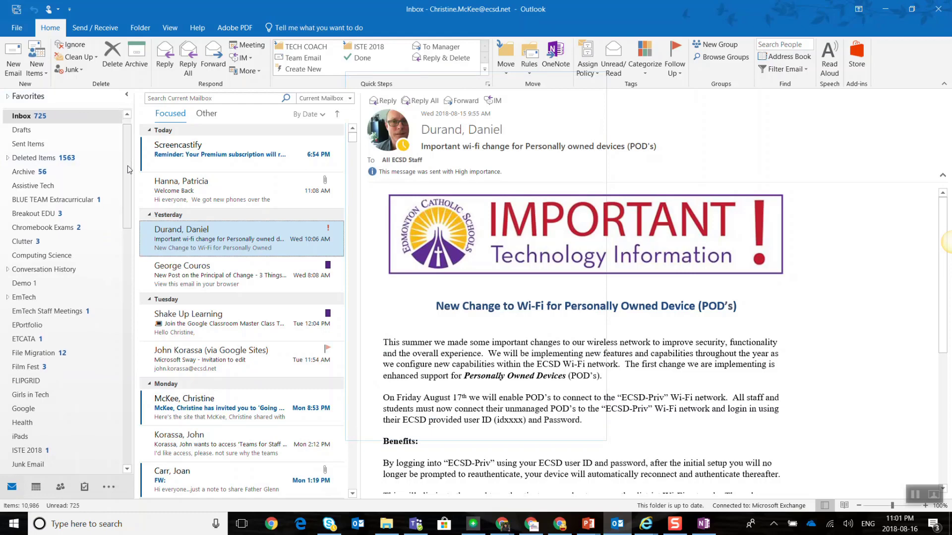
{"action": "scroll", "coordinate": [127, 177], "scroll_direction": "down", "scroll_amount": 2}
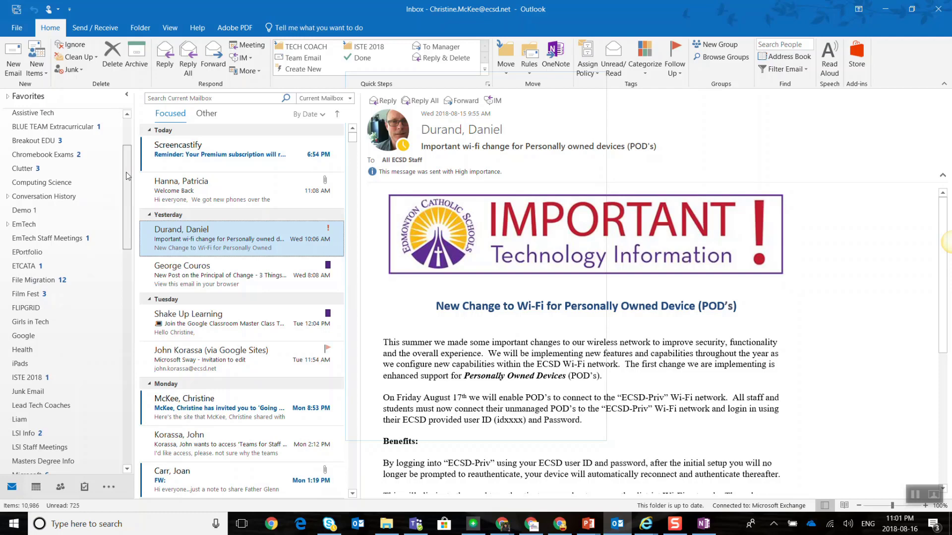
{"action": "left_click_drag", "start_coordinate": [128, 176], "coordinate": [128, 208]}
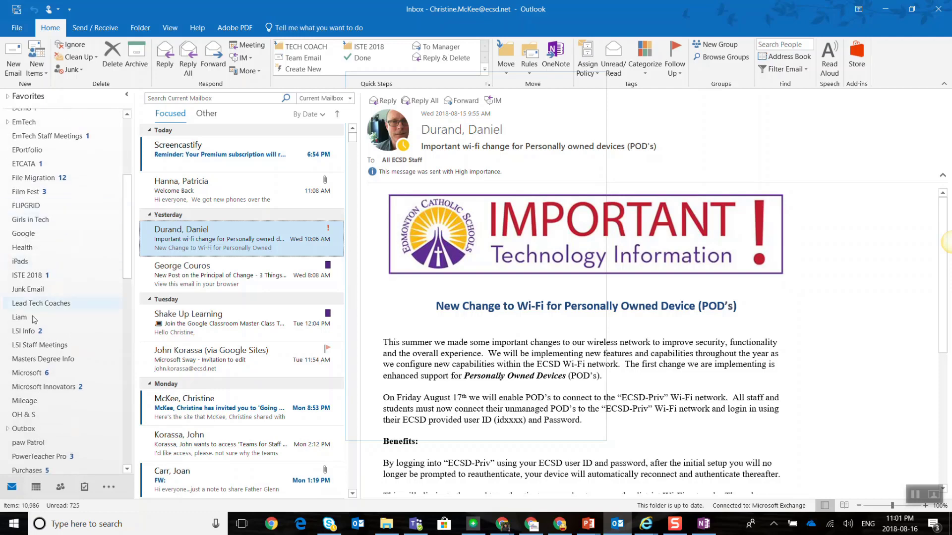
{"action": "left_click", "coordinate": [30, 373]}
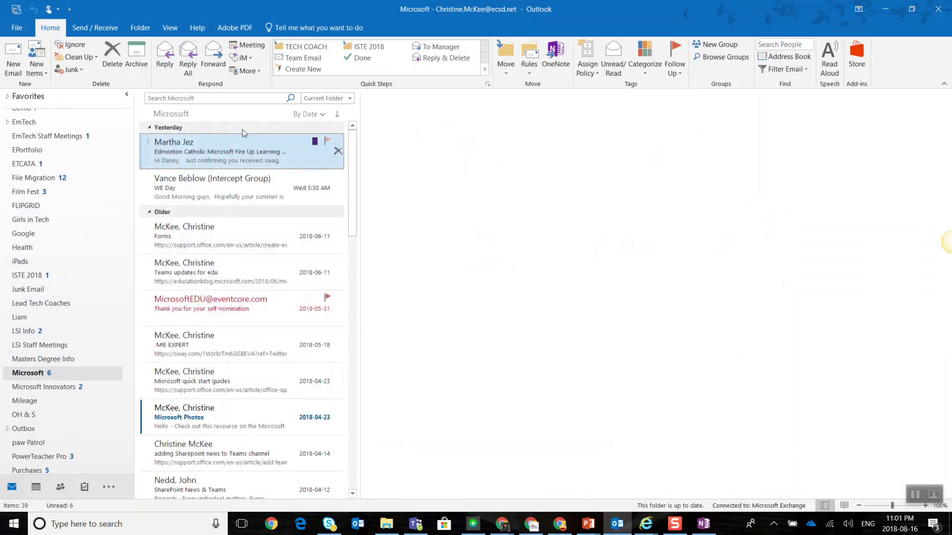
{"action": "left_click", "coordinate": [224, 180]}
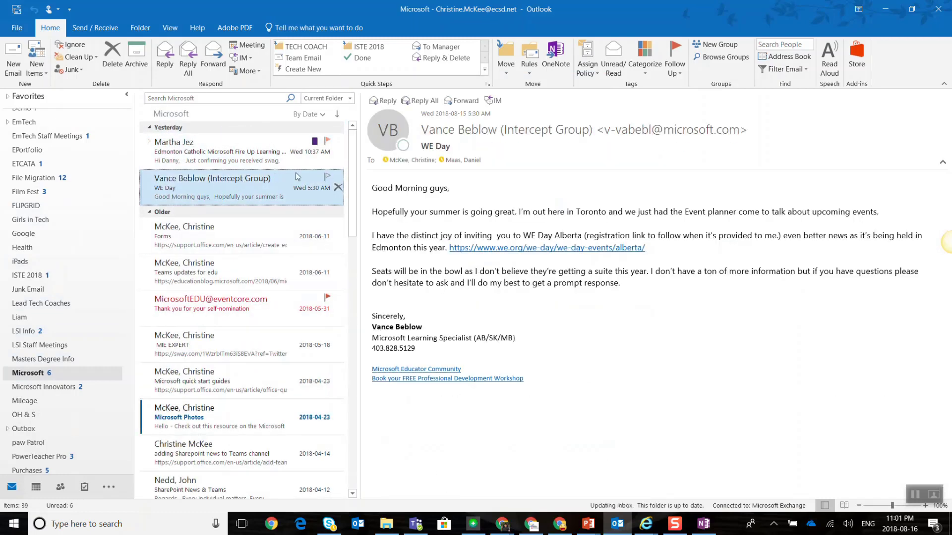
{"action": "left_click", "coordinate": [373, 187]}
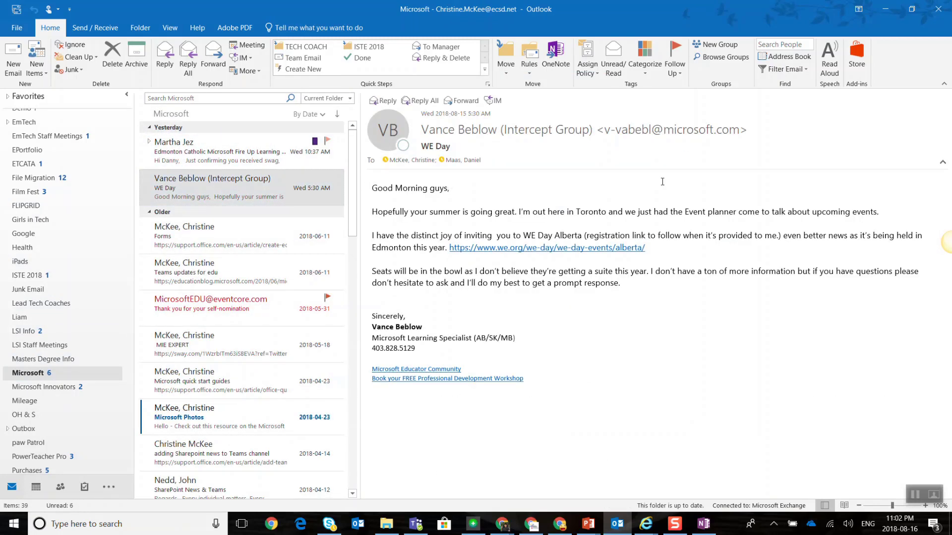
Have the WE Day email read aloud, pause the reading, and view the reading speed and voice selection settings.
{"action": "left_click", "coordinate": [831, 73]}
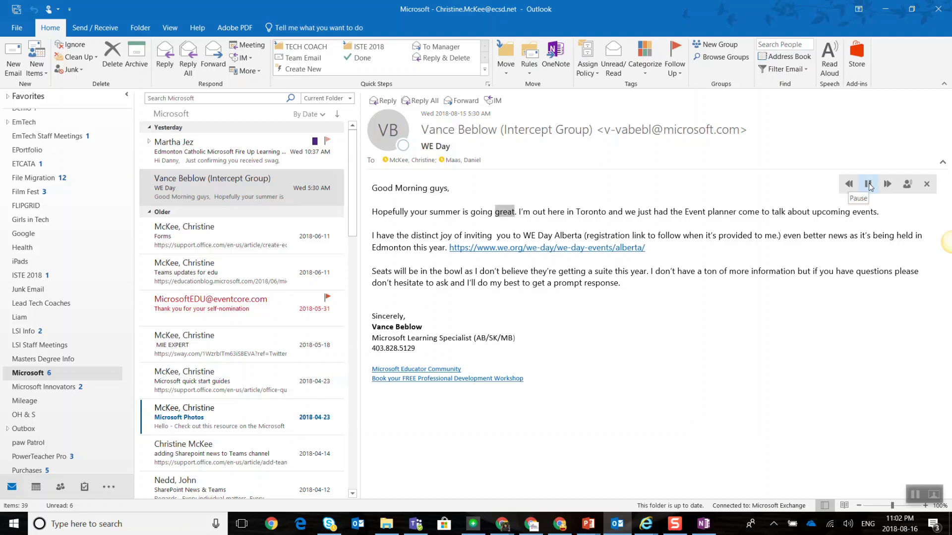
{"action": "left_click", "coordinate": [868, 184]}
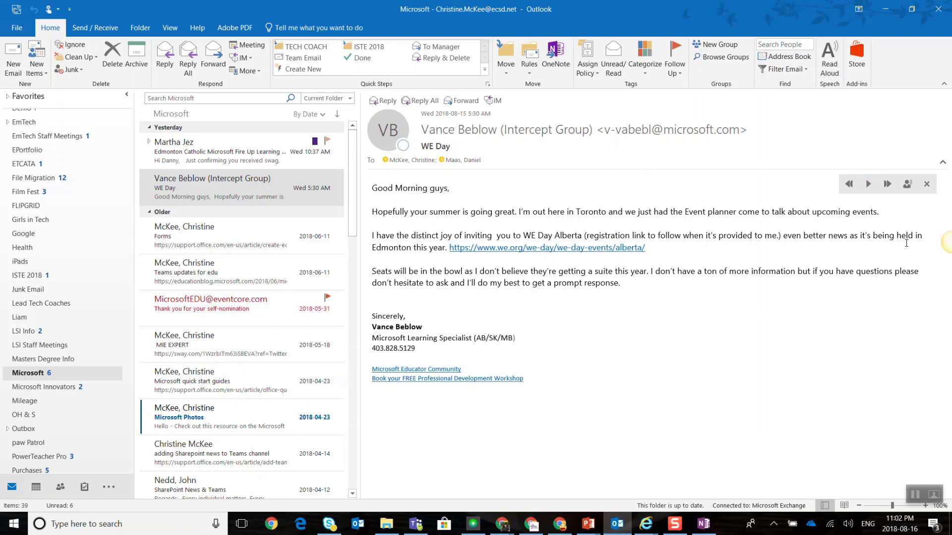
{"action": "left_click", "coordinate": [908, 184]}
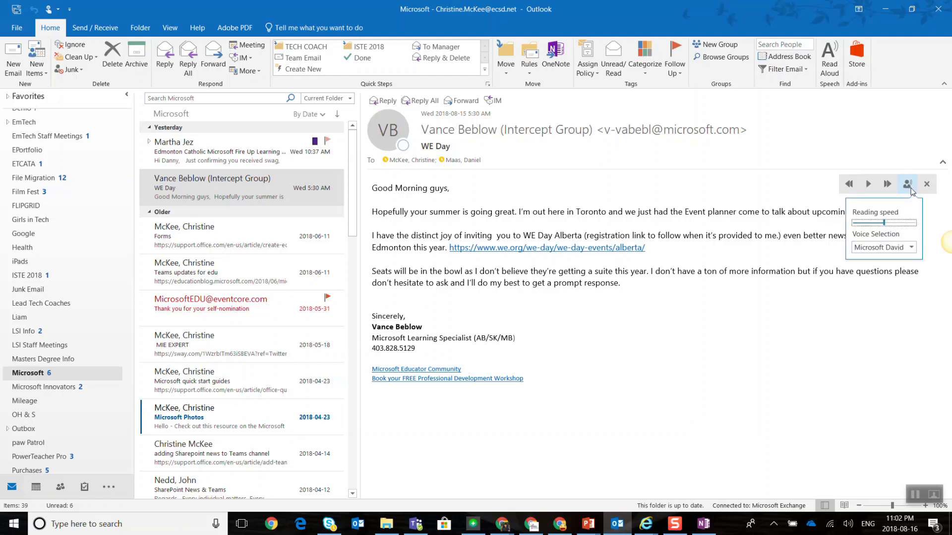
{"action": "left_click", "coordinate": [900, 149]}
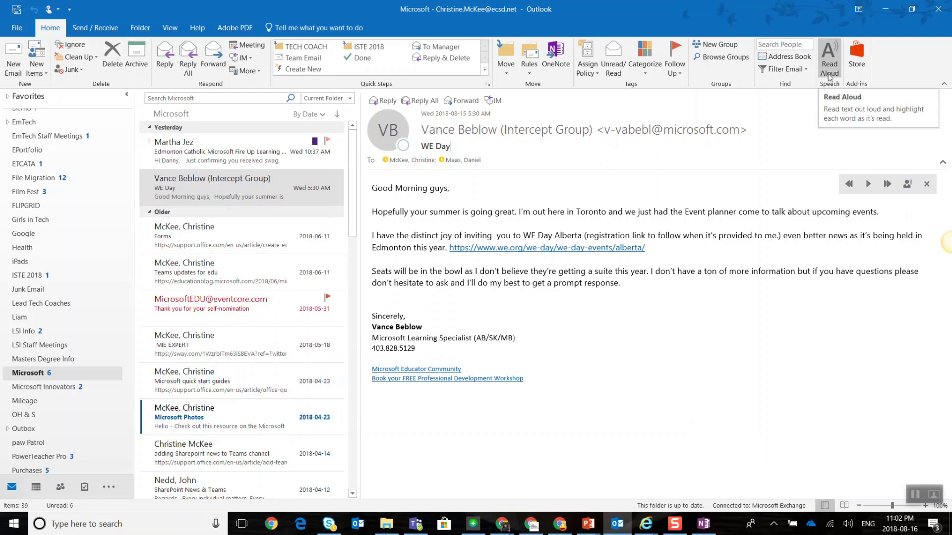